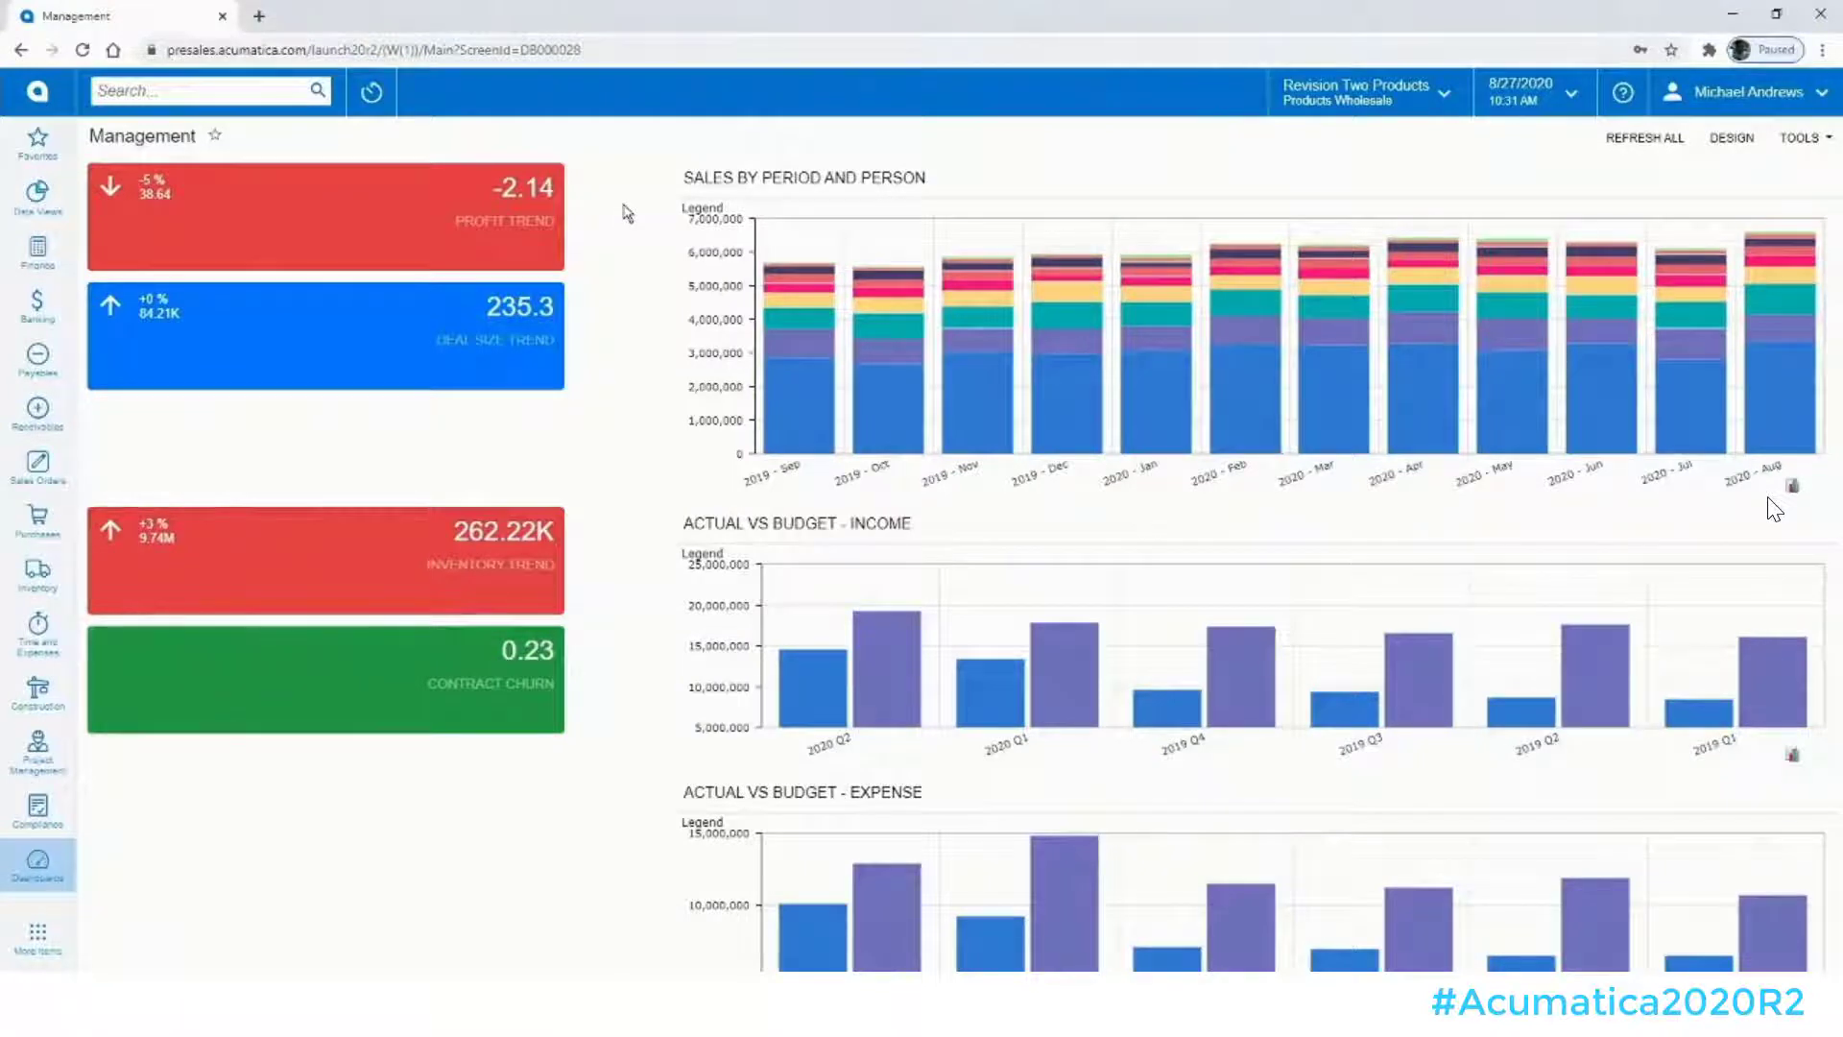
# Open the generic inquiry behind the Profit Trend tile's Sales Profitability Analysis for editing and review its tables and relations.
pyautogui.moveTo(540, 199)
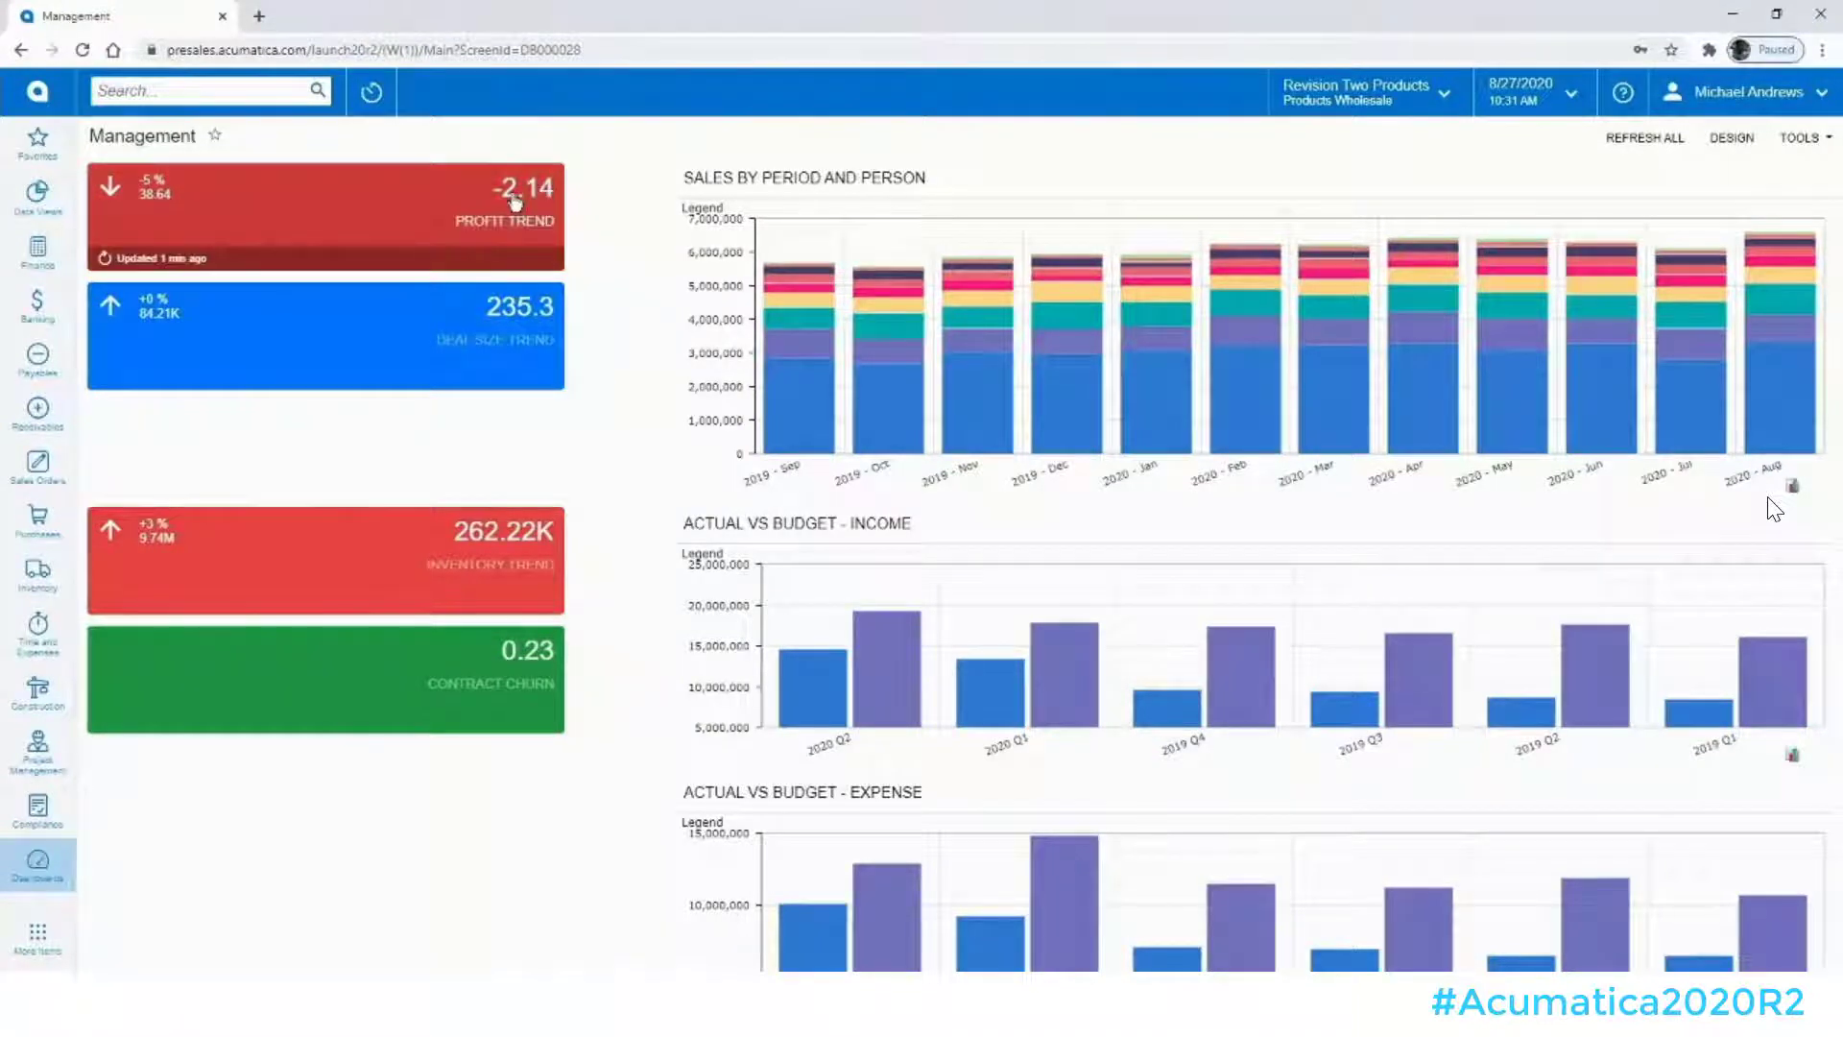
pyautogui.click(515, 201)
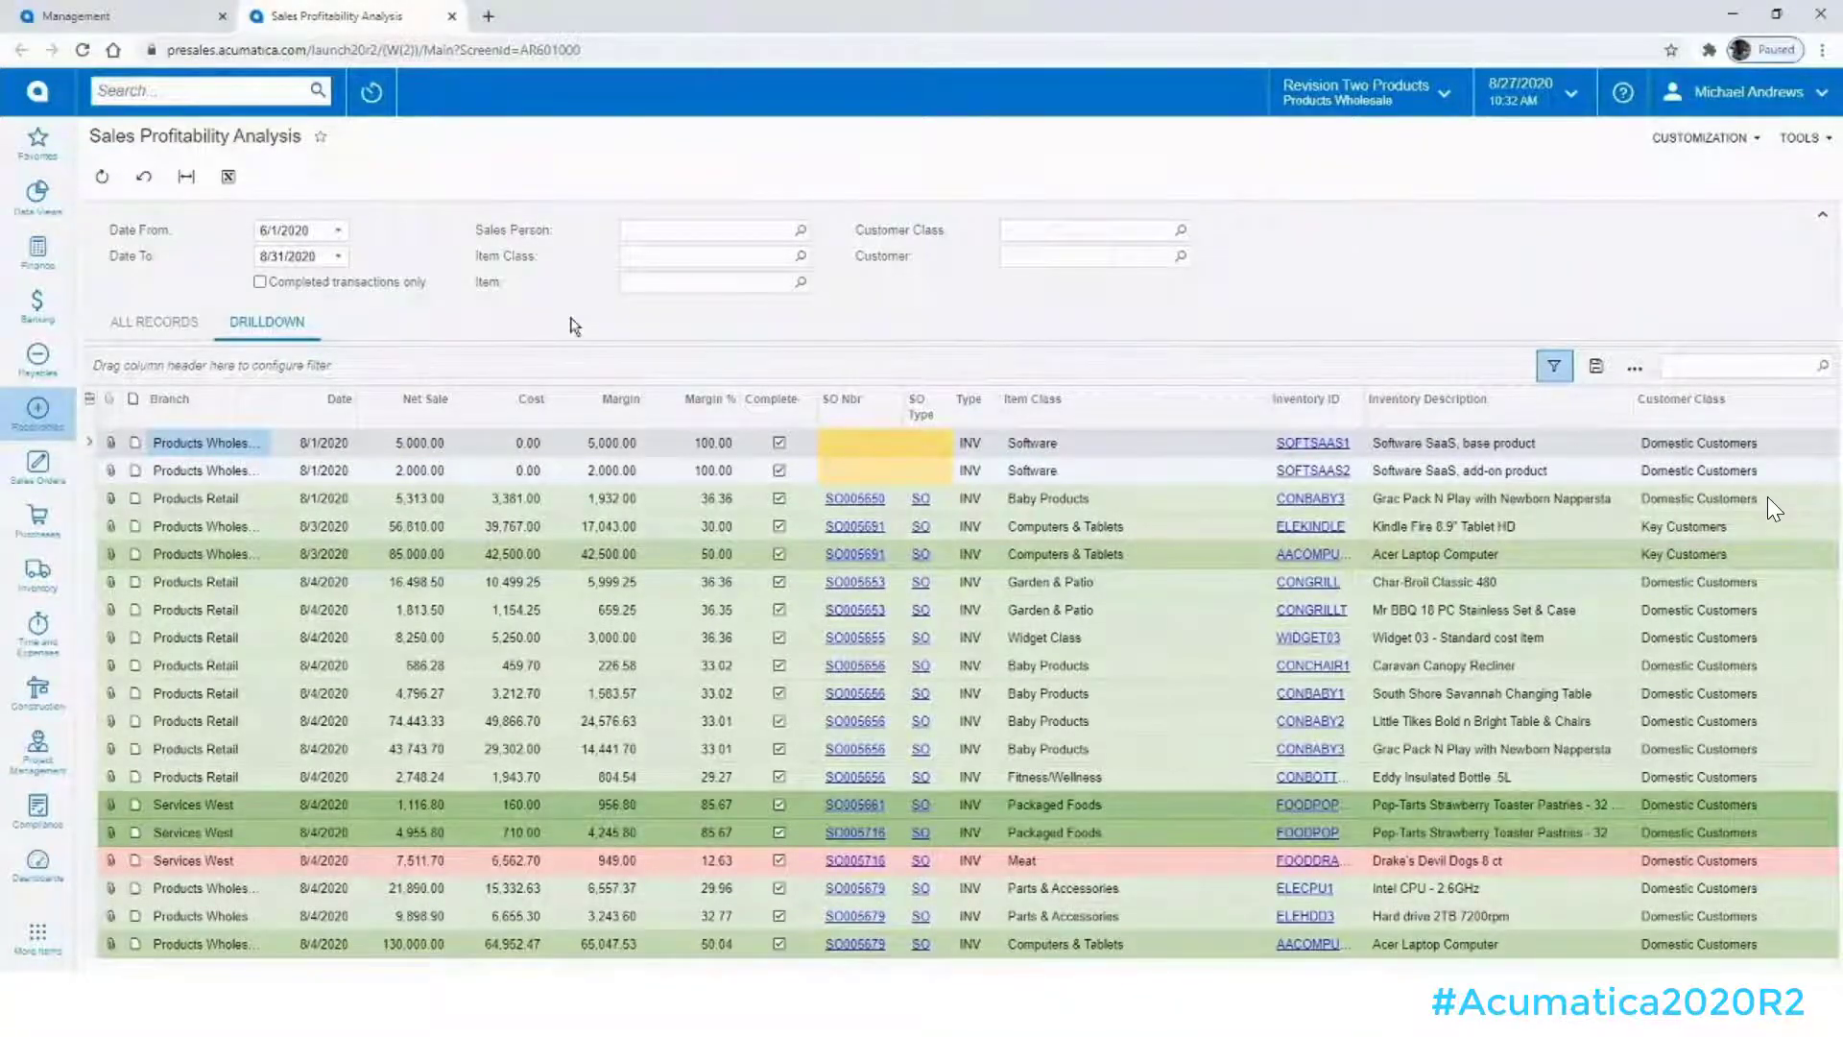
pyautogui.click(1704, 143)
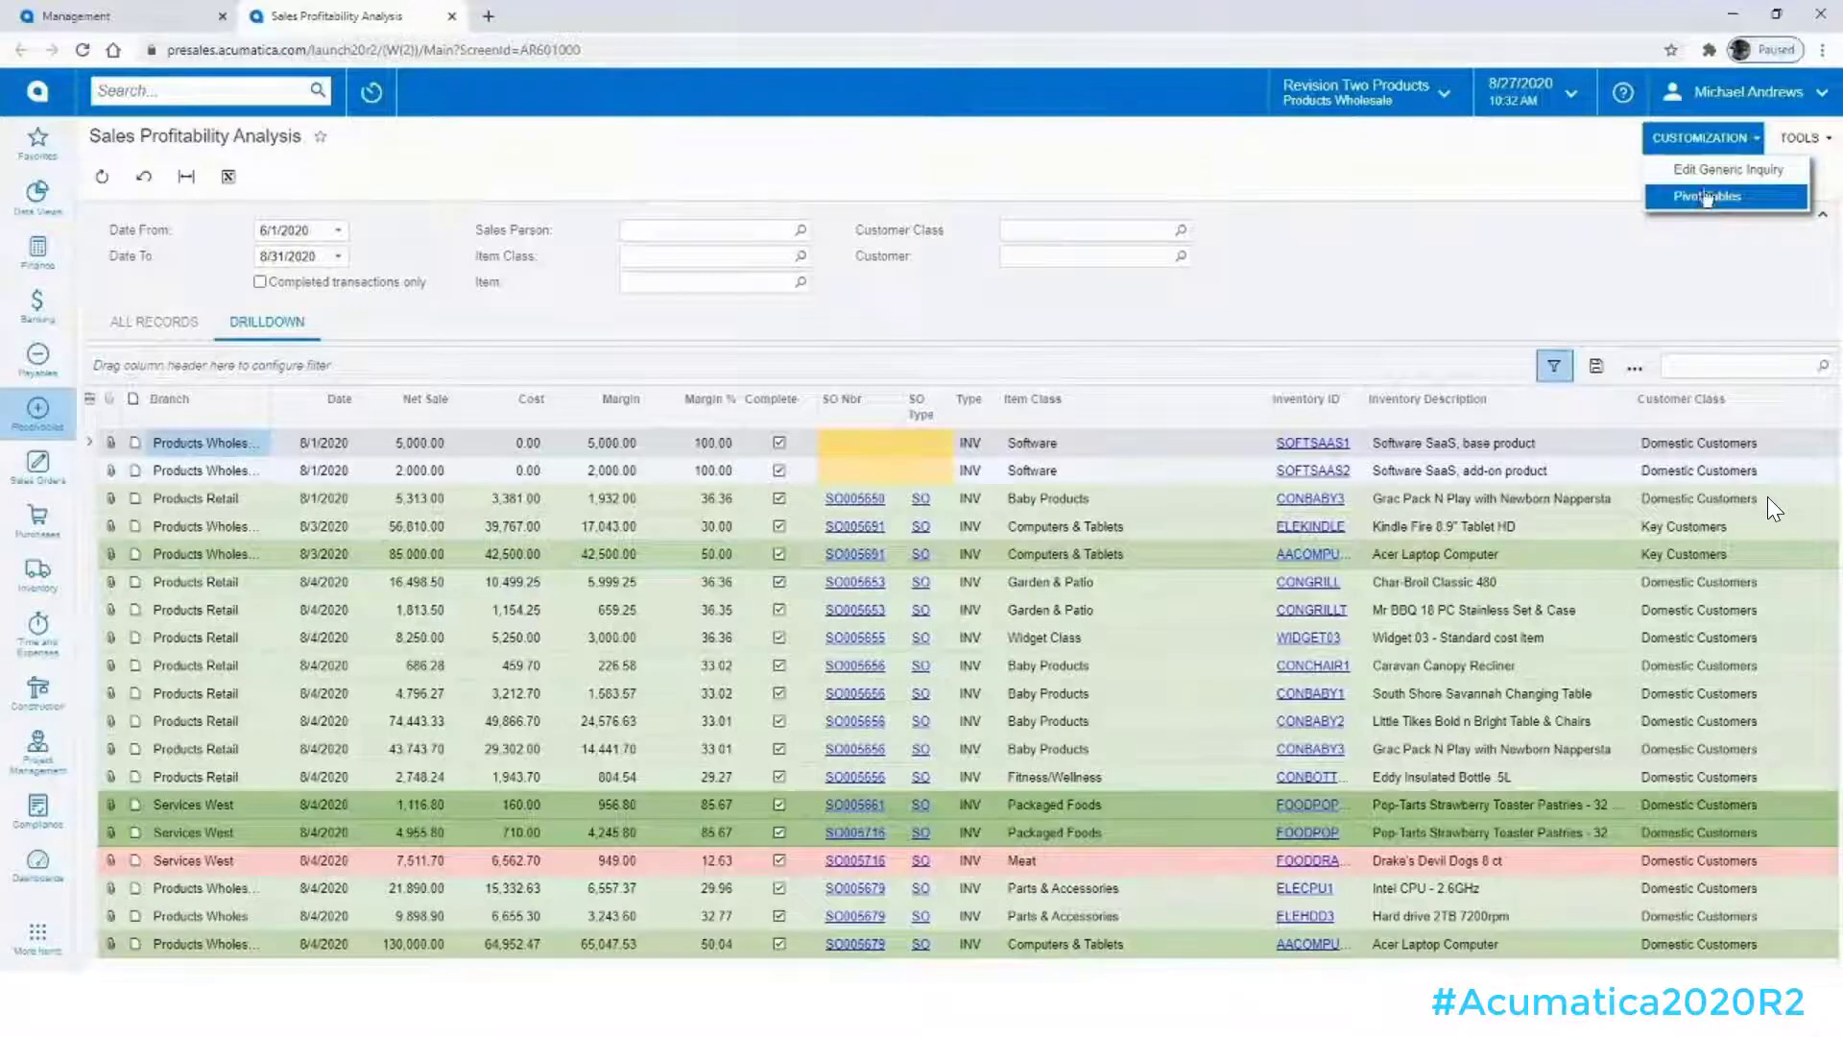
pyautogui.click(1701, 173)
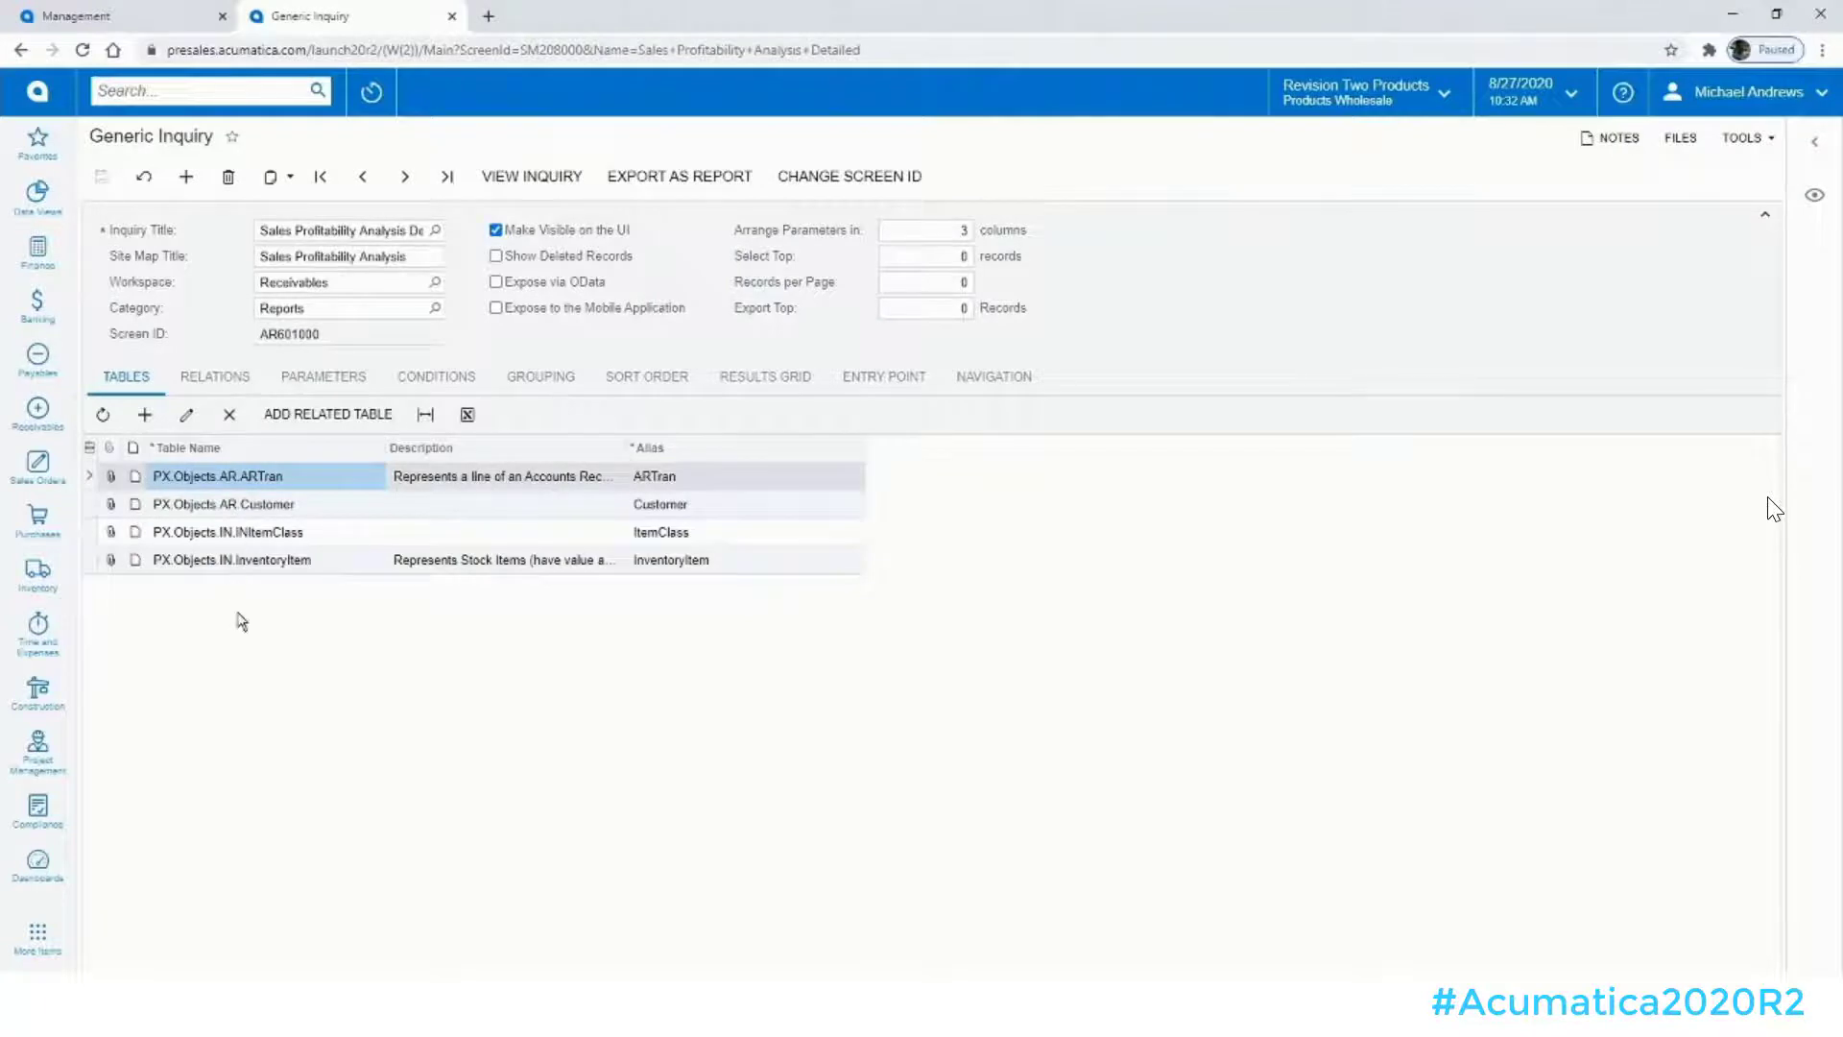
pyautogui.click(229, 383)
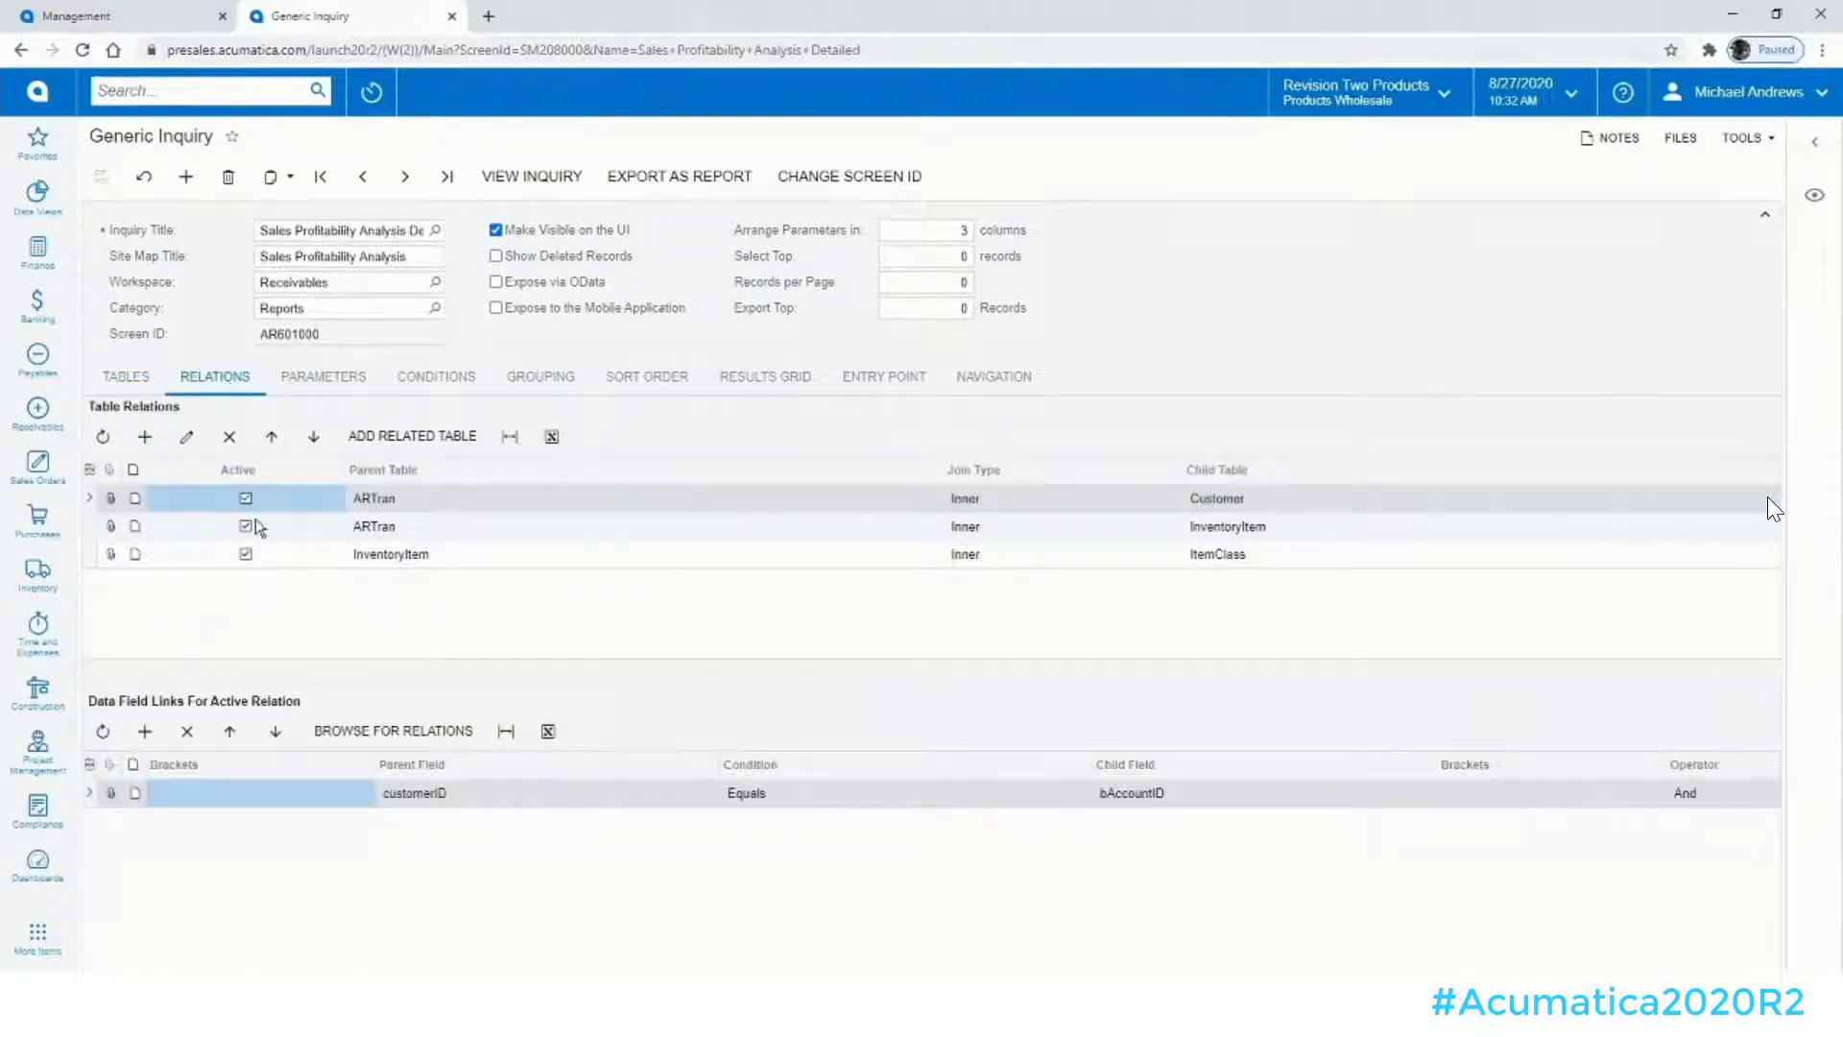
pyautogui.click(127, 380)
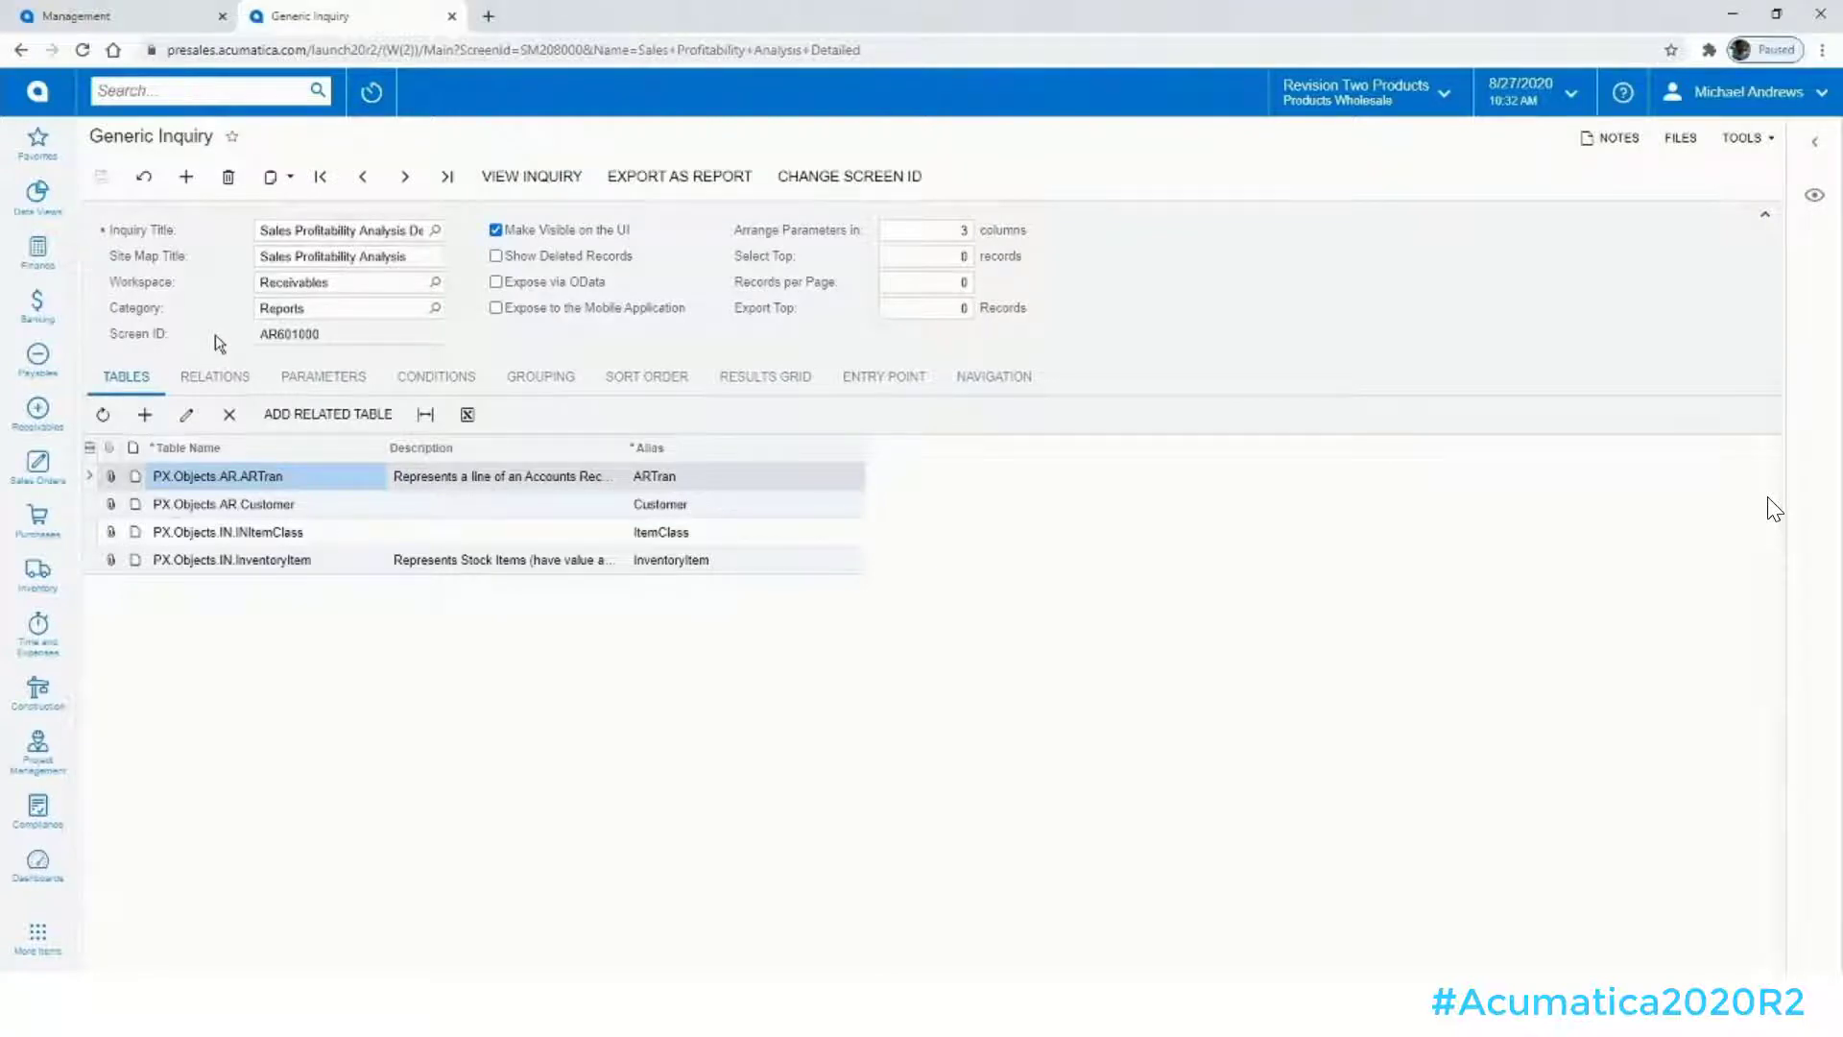
# Create a new generic inquiry titled "test" and make it visible on the UI.
pyautogui.click(188, 179)
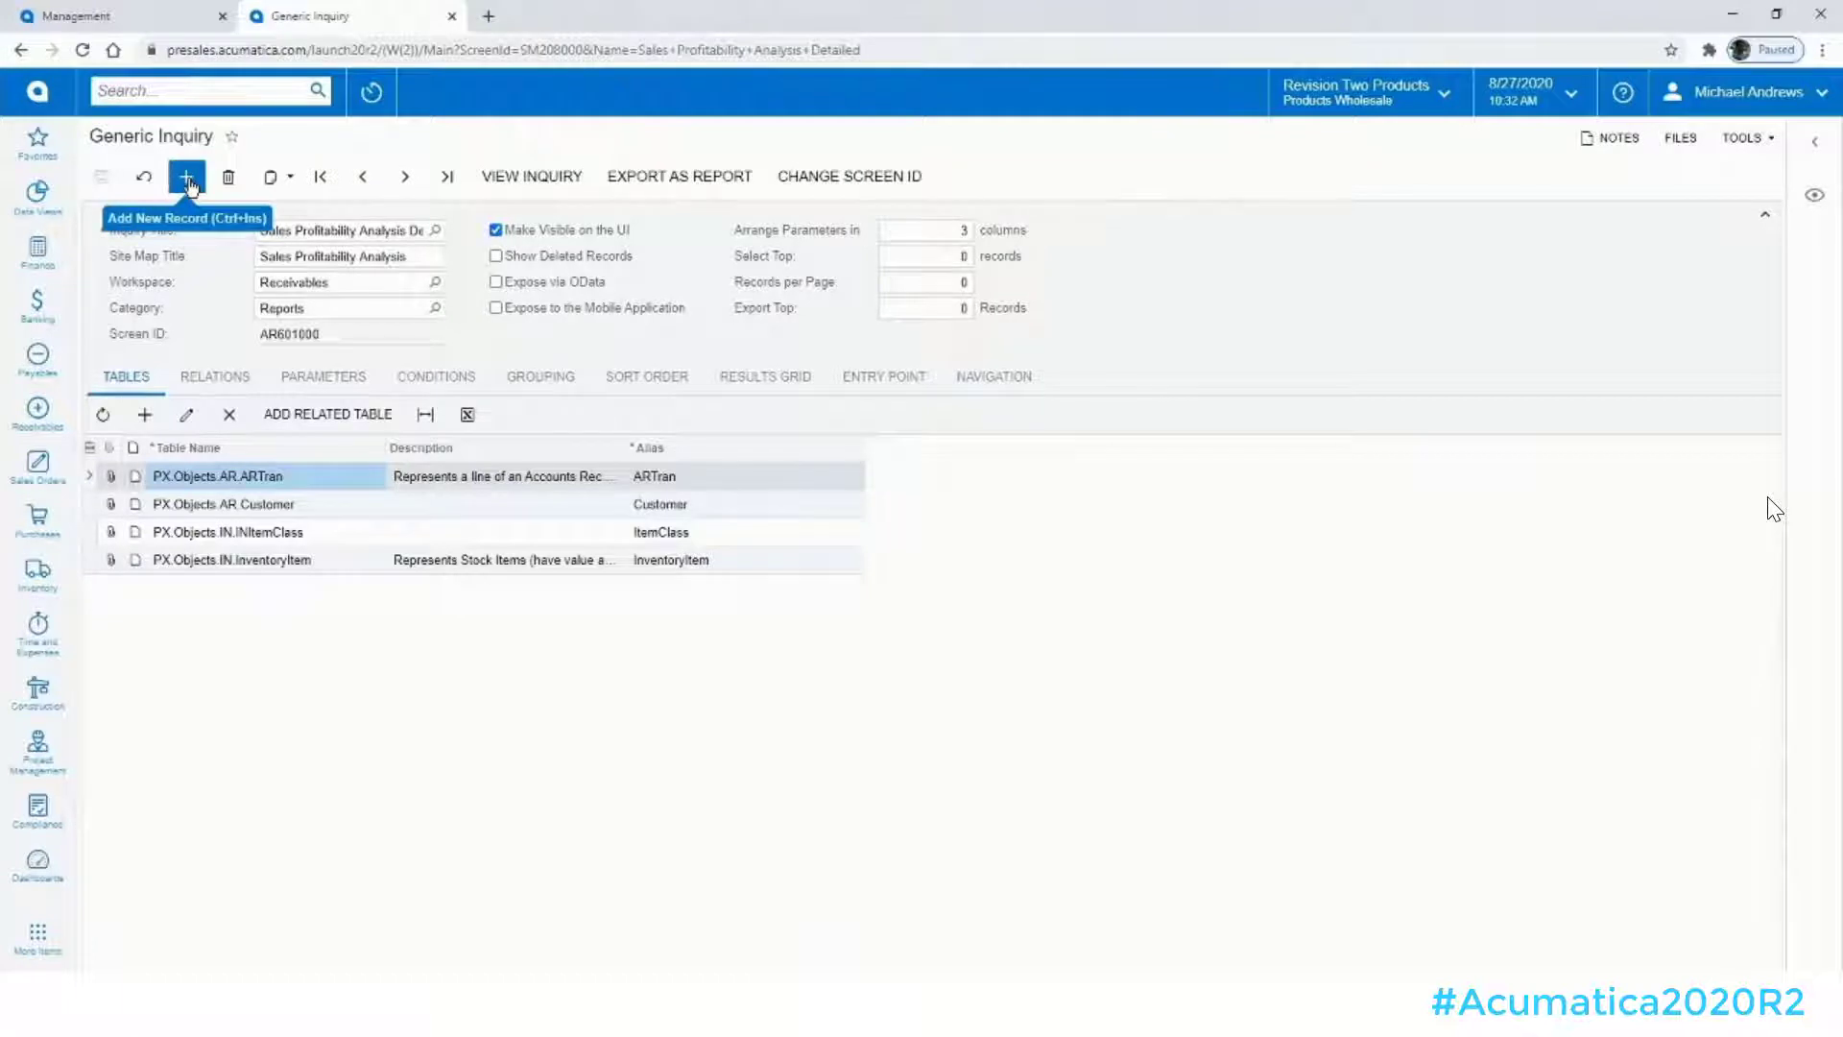
pyautogui.click(188, 178)
pyautogui.click(277, 232)
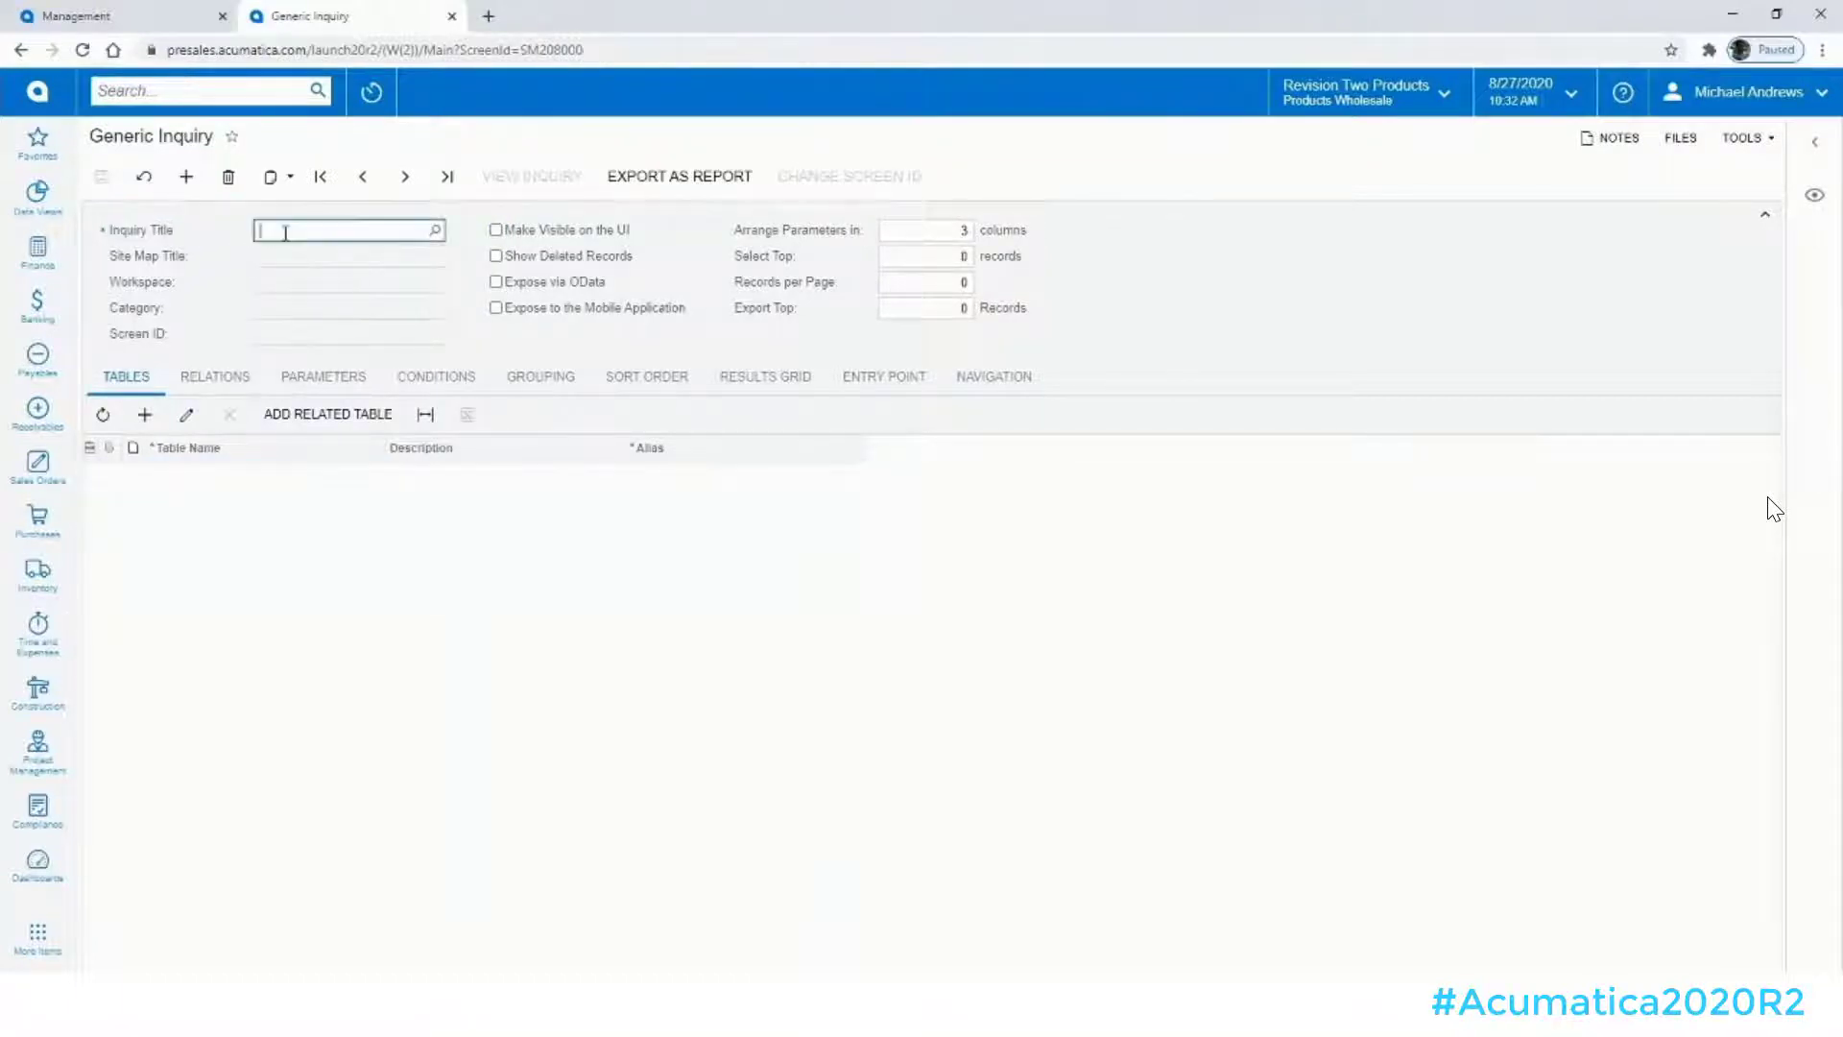
pyautogui.click(496, 232)
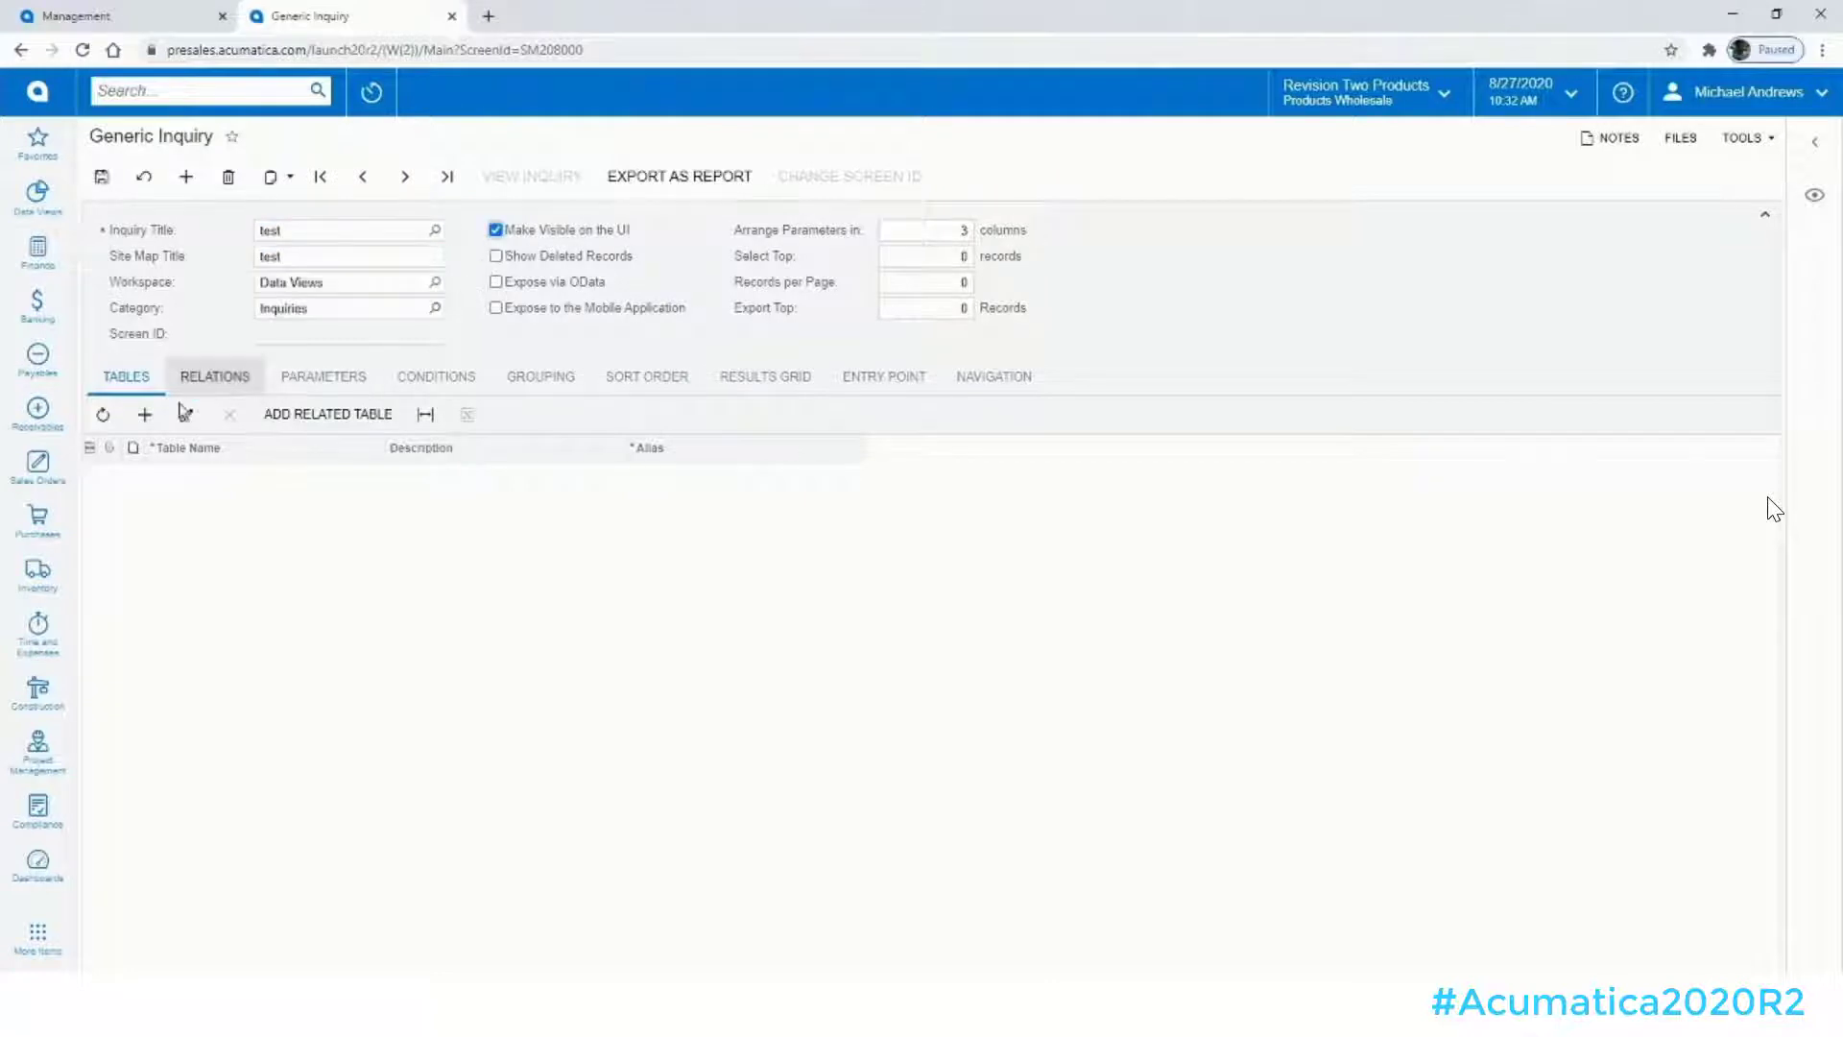
# Add the PX.Objects.AR.ARTran table to the test inquiry and save it.
pyautogui.click(145, 413)
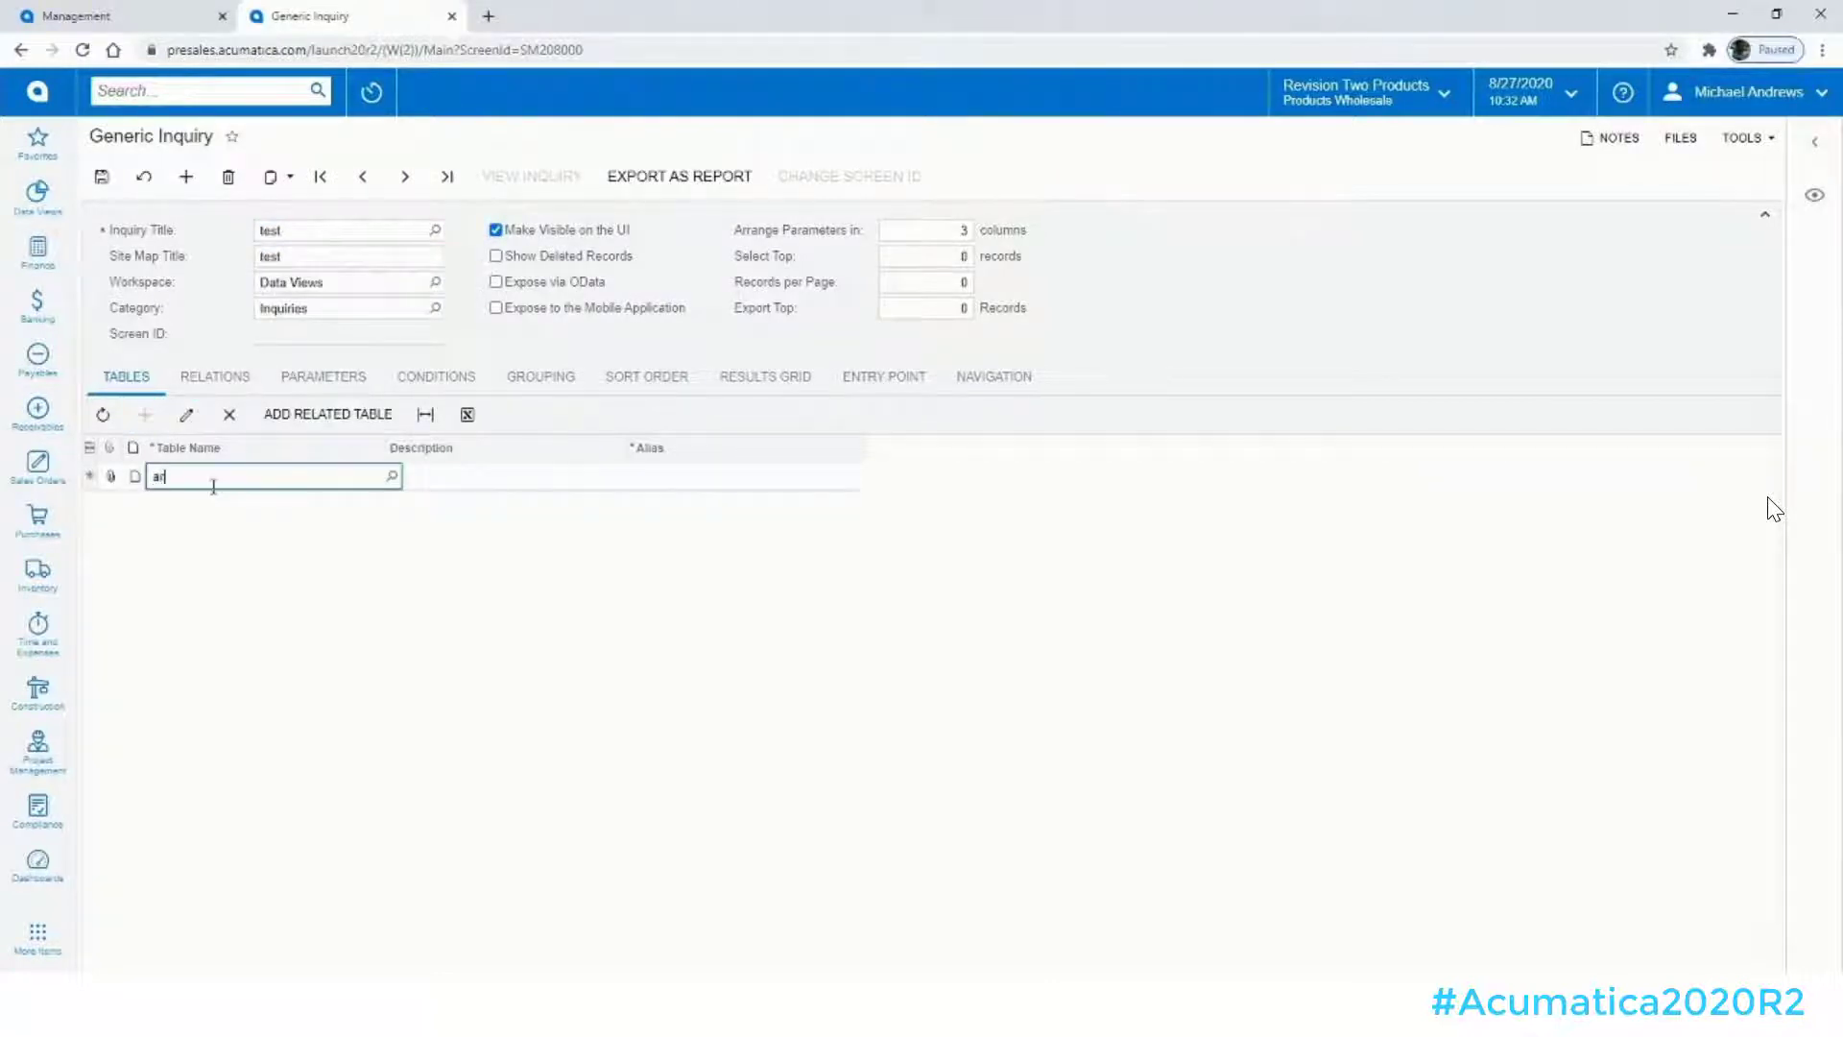
pyautogui.write('artran')
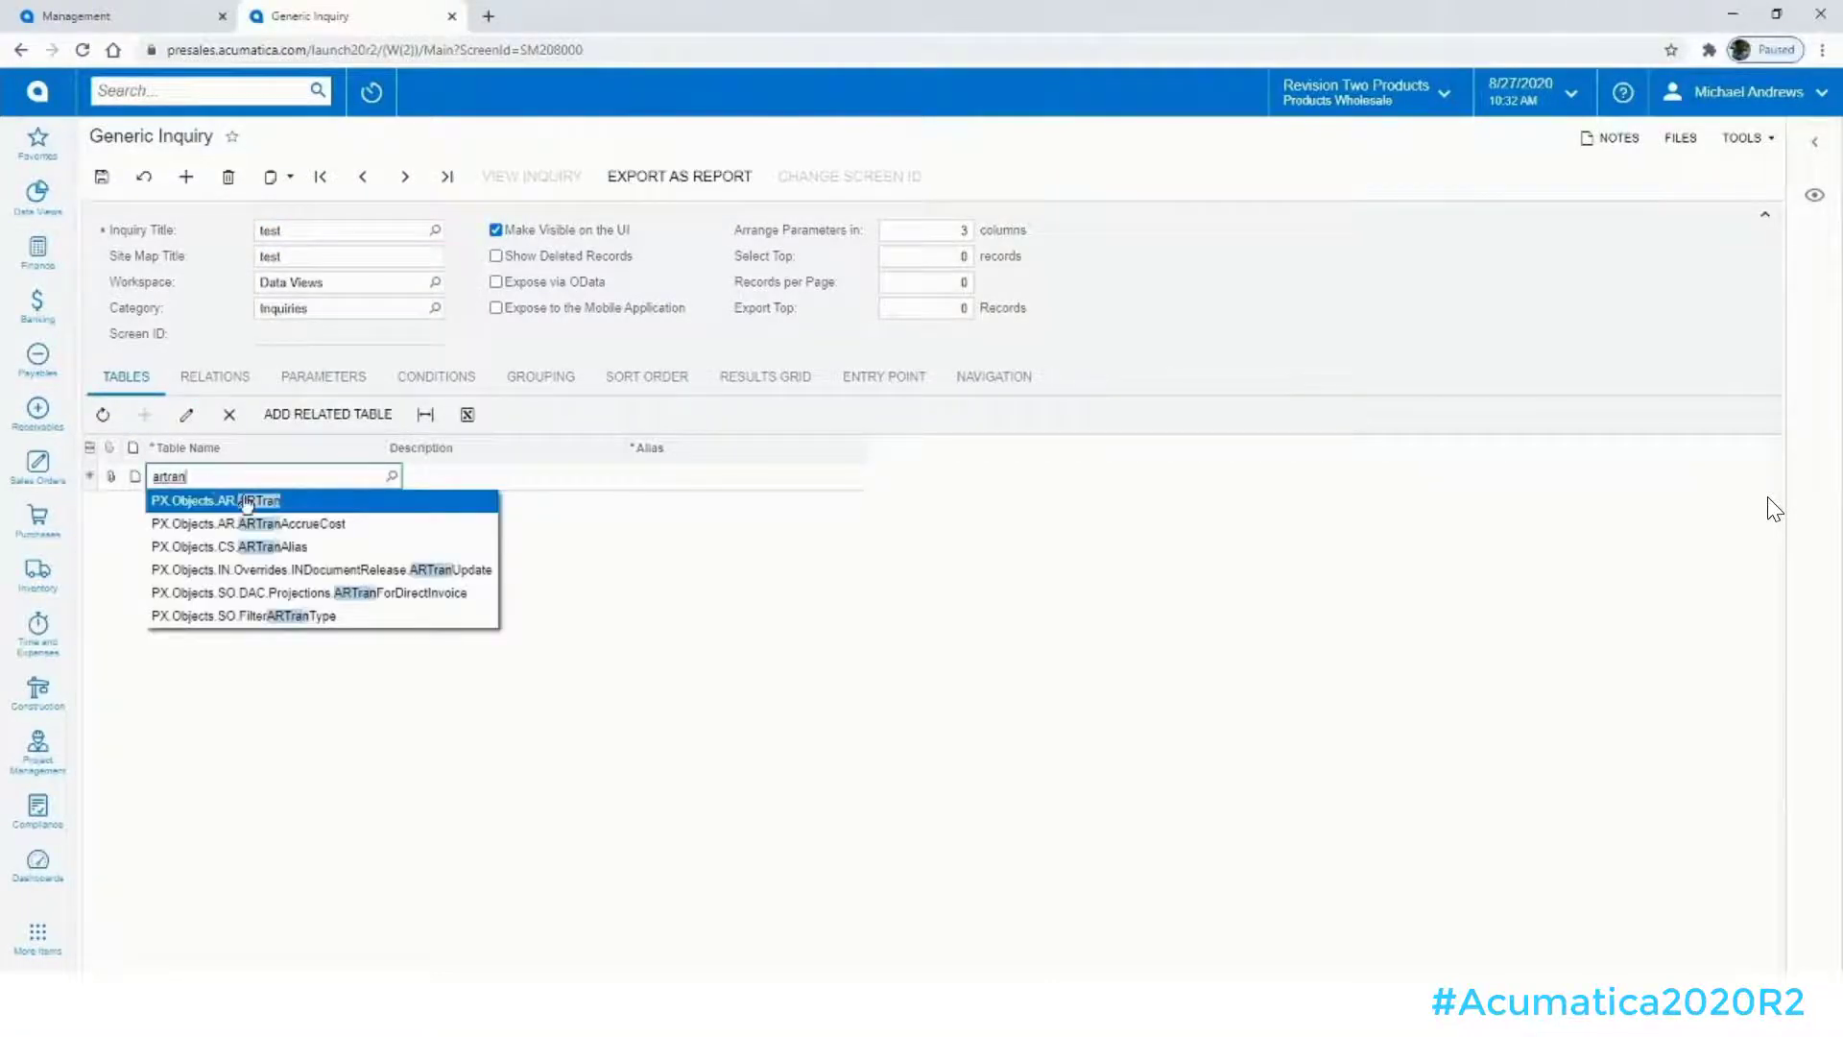
pyautogui.click(248, 503)
pyautogui.click(101, 177)
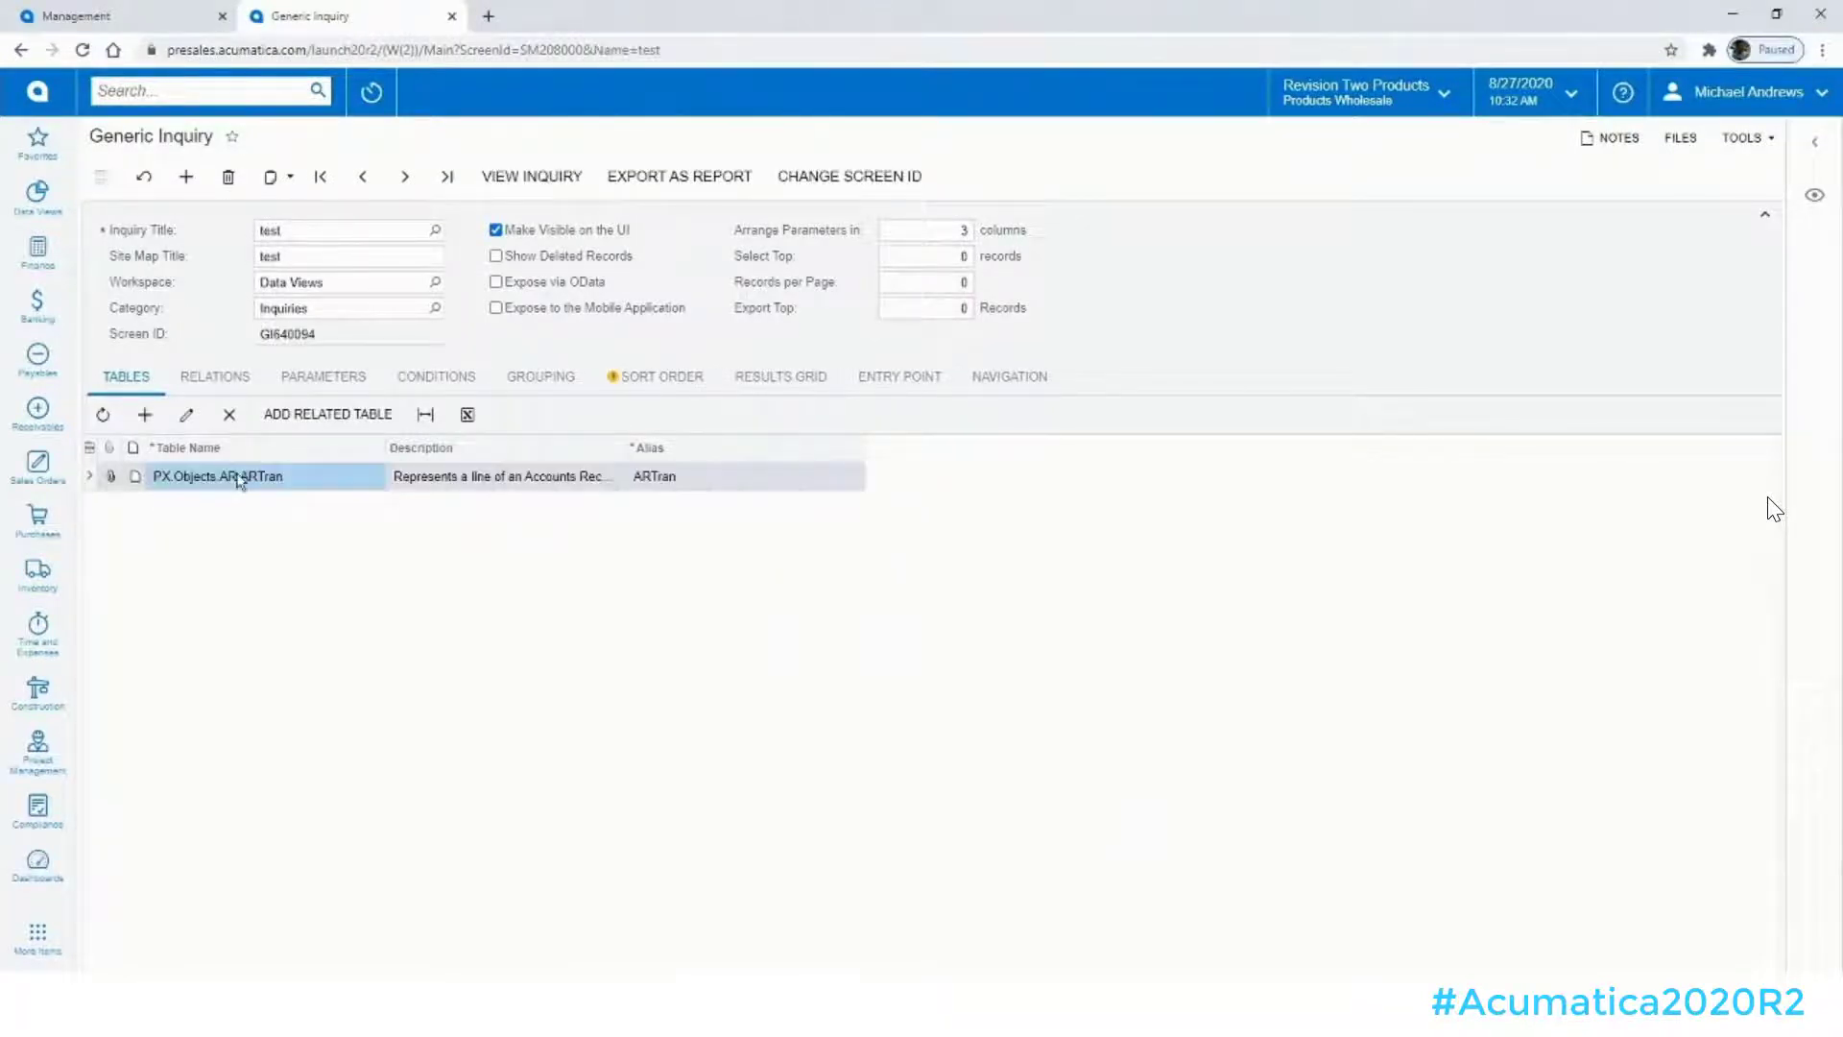
# Add InventoryItem, linked by inventoryID, as a related child table of ARTran.
pyautogui.click(336, 416)
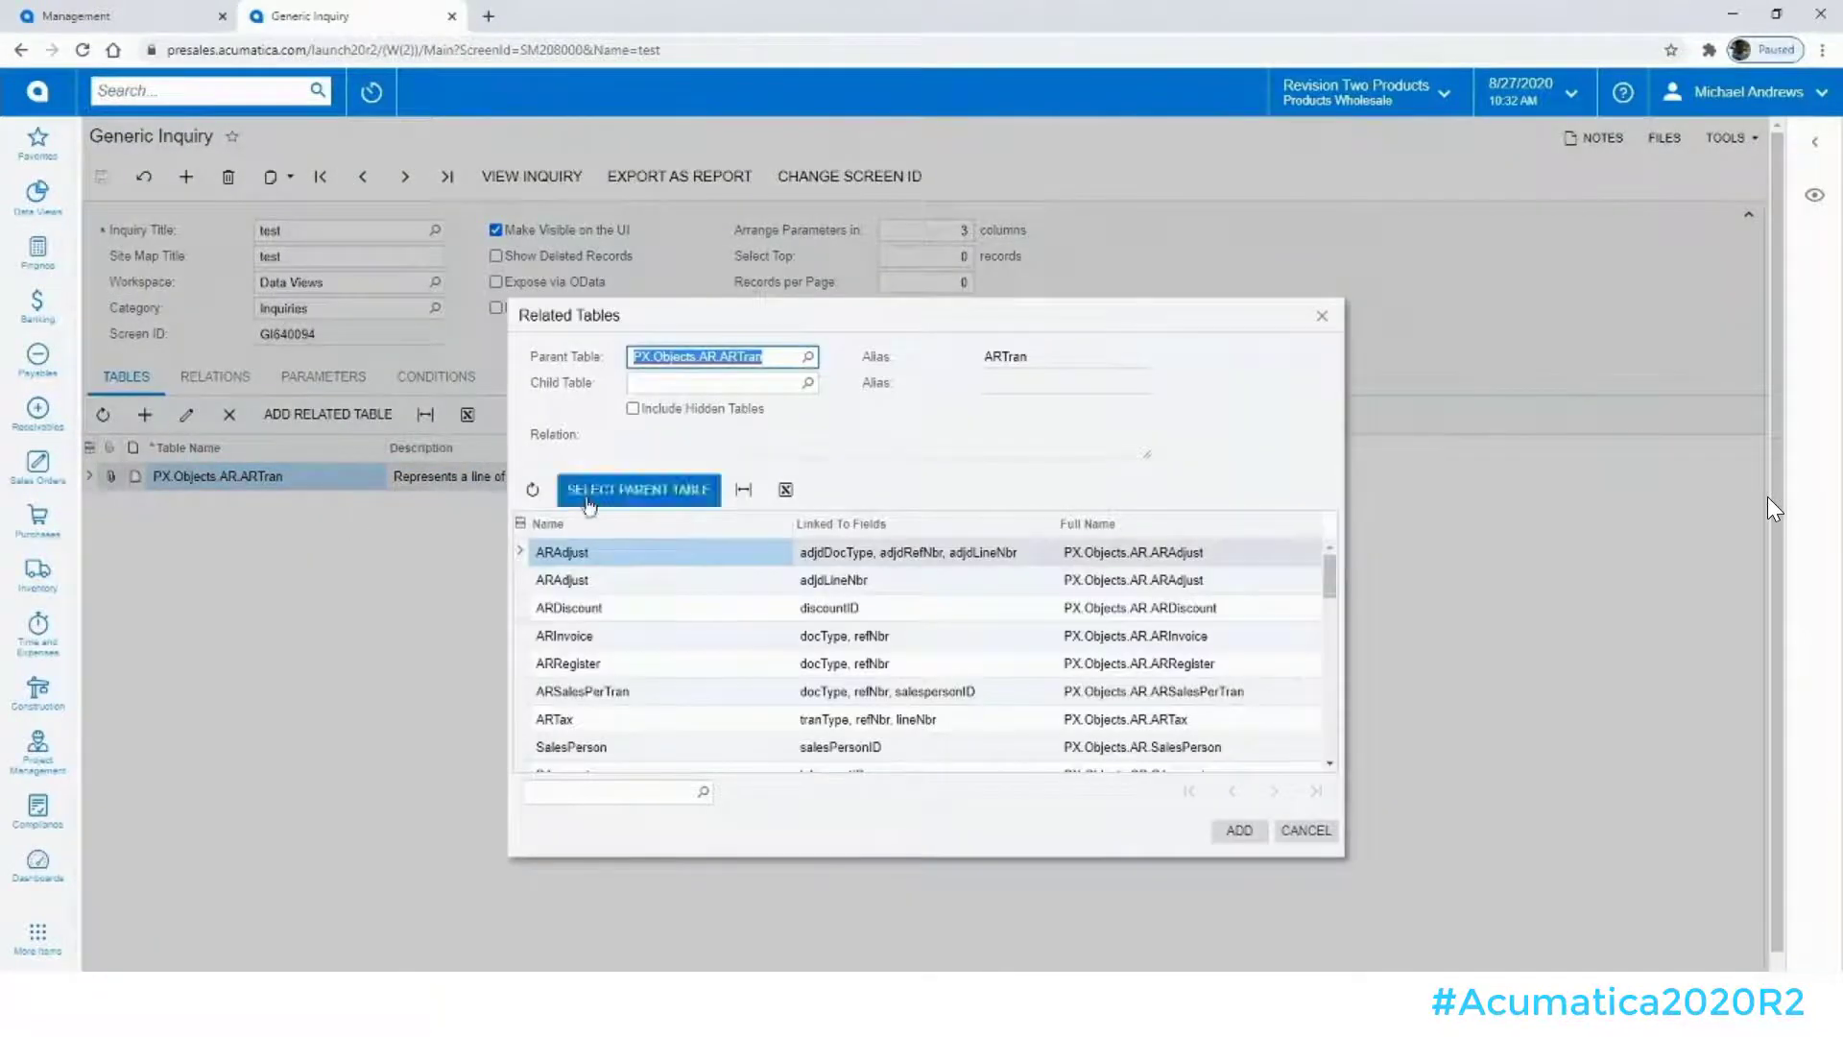
pyautogui.click(638, 490)
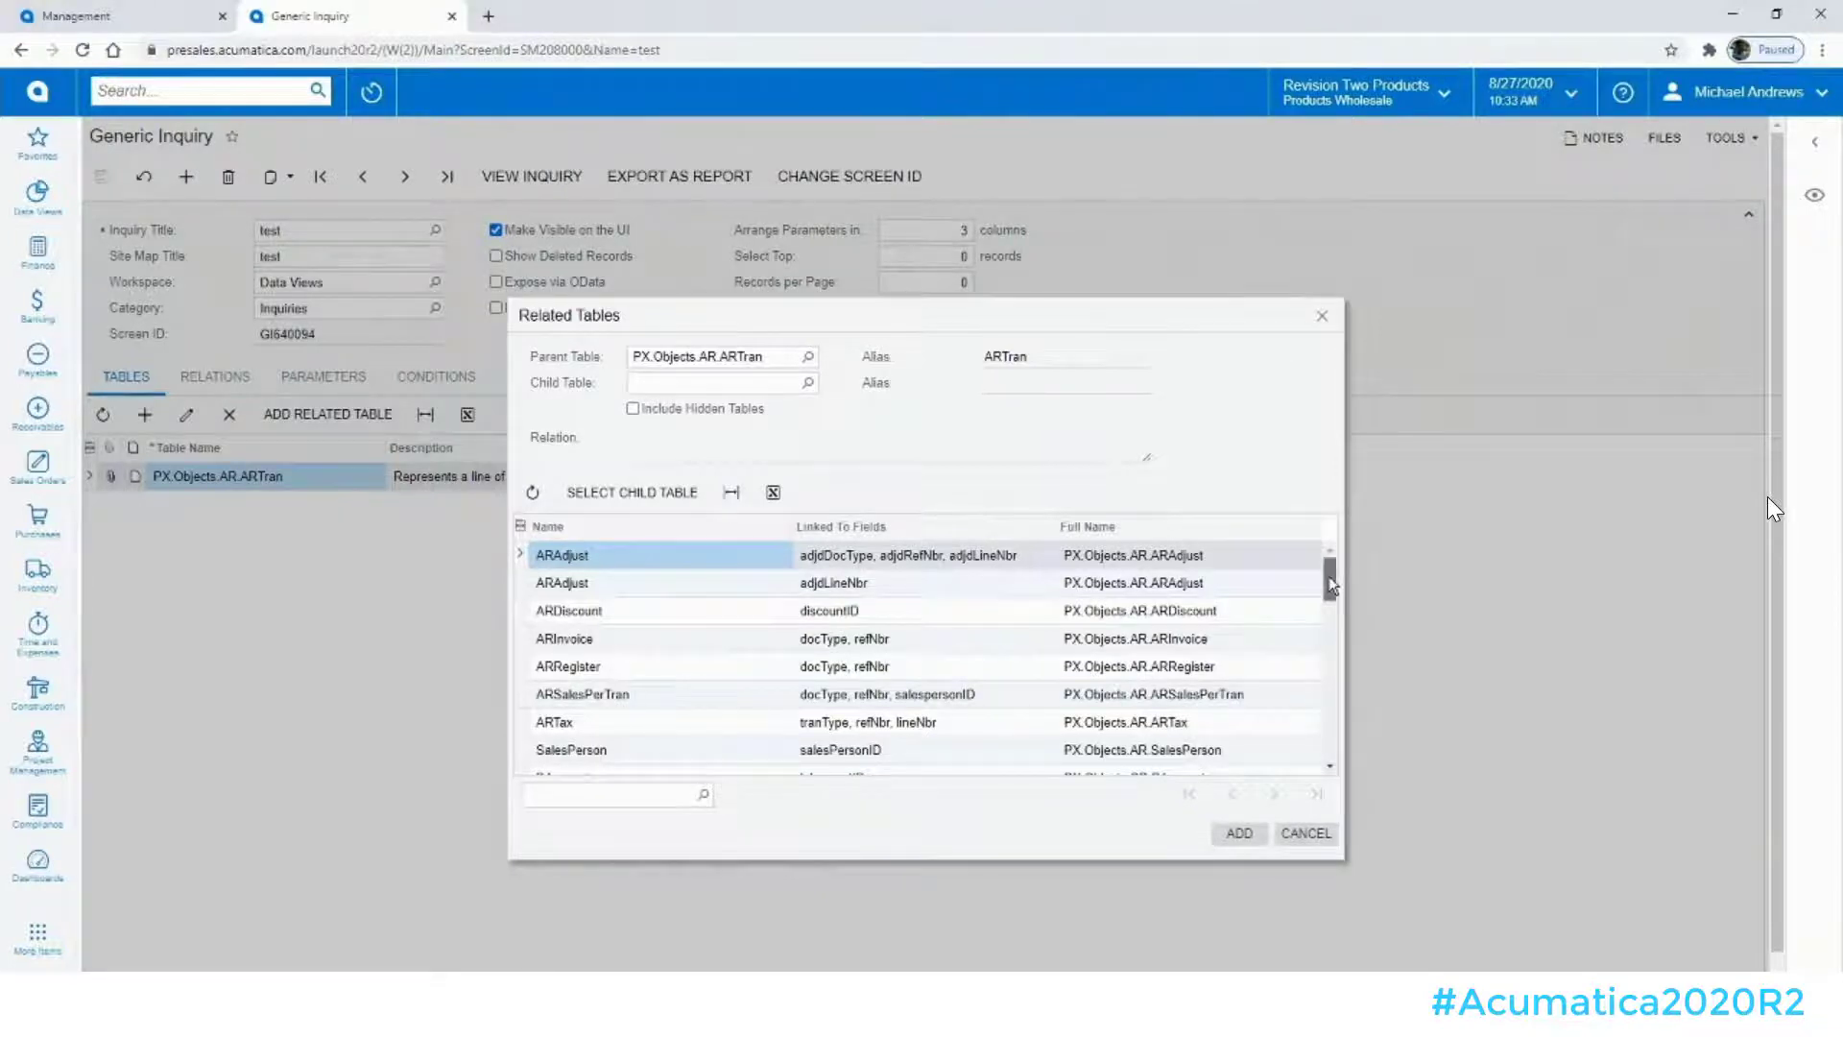
pyautogui.moveTo(1330, 584); pyautogui.dragTo(1330, 658)
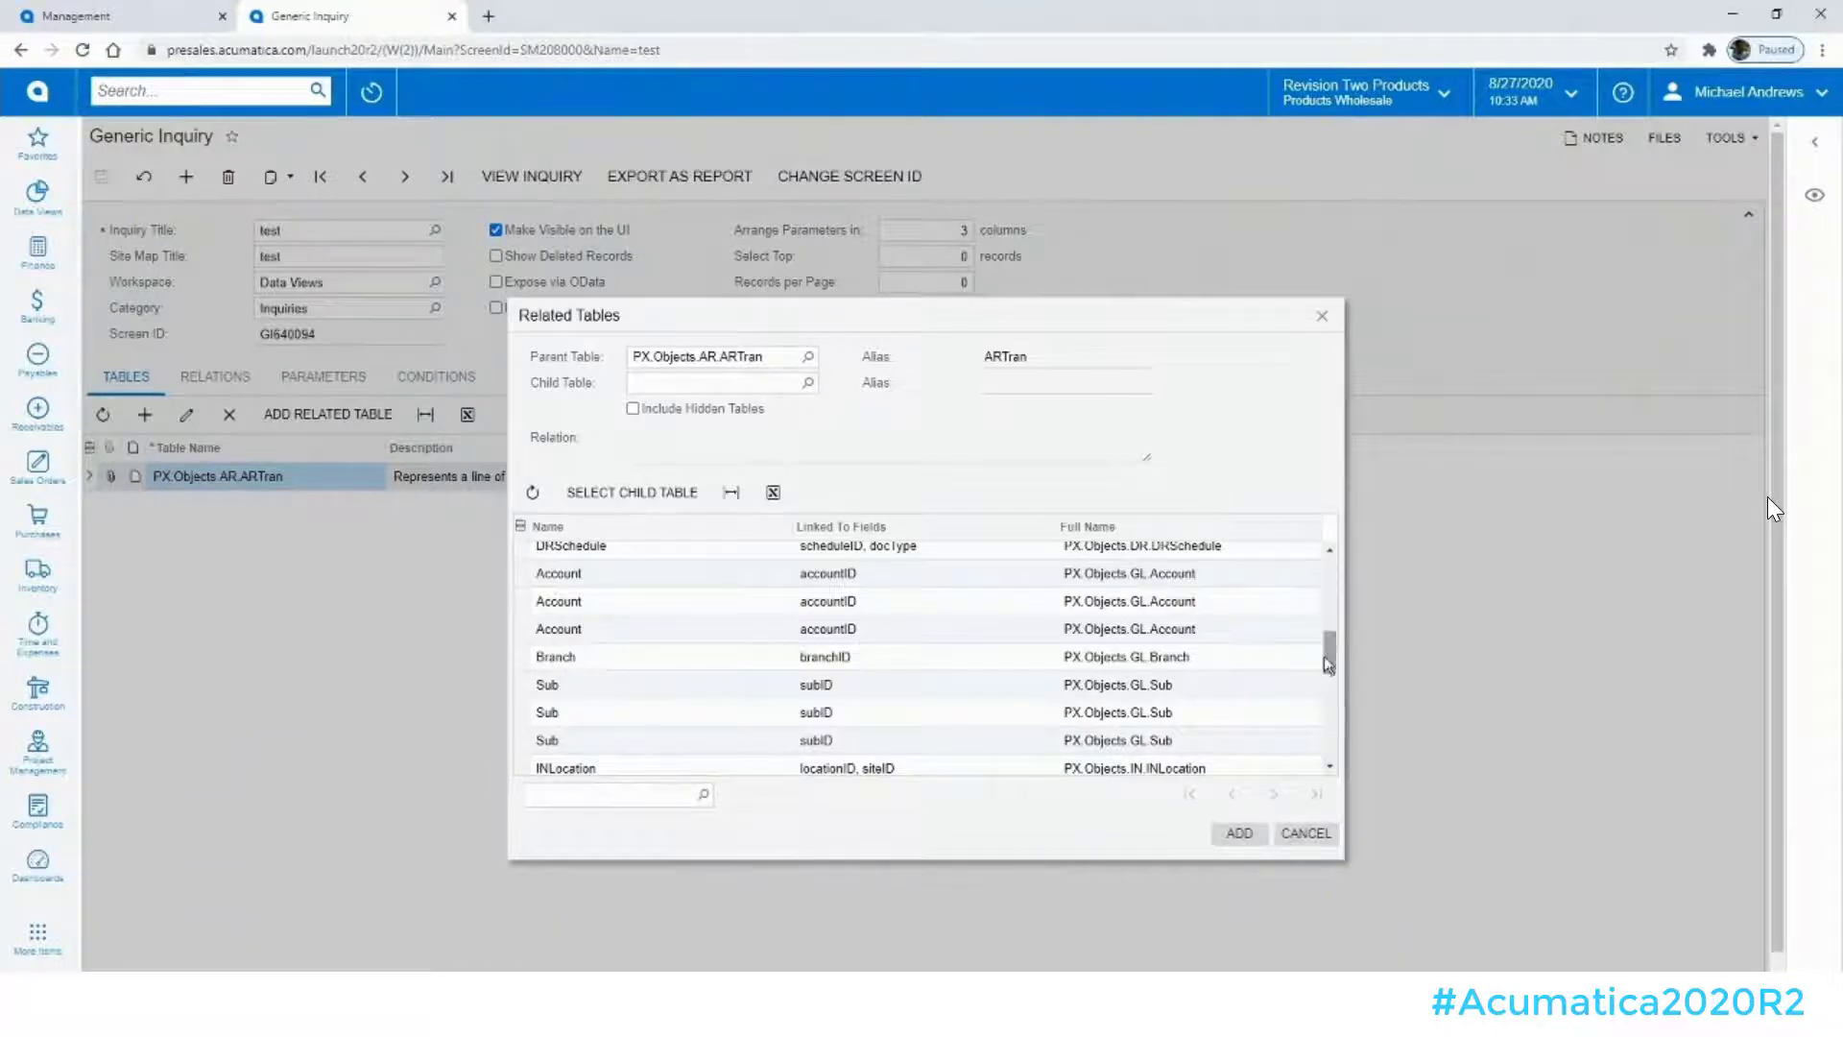
pyautogui.moveTo(1329, 655); pyautogui.dragTo(1334, 711)
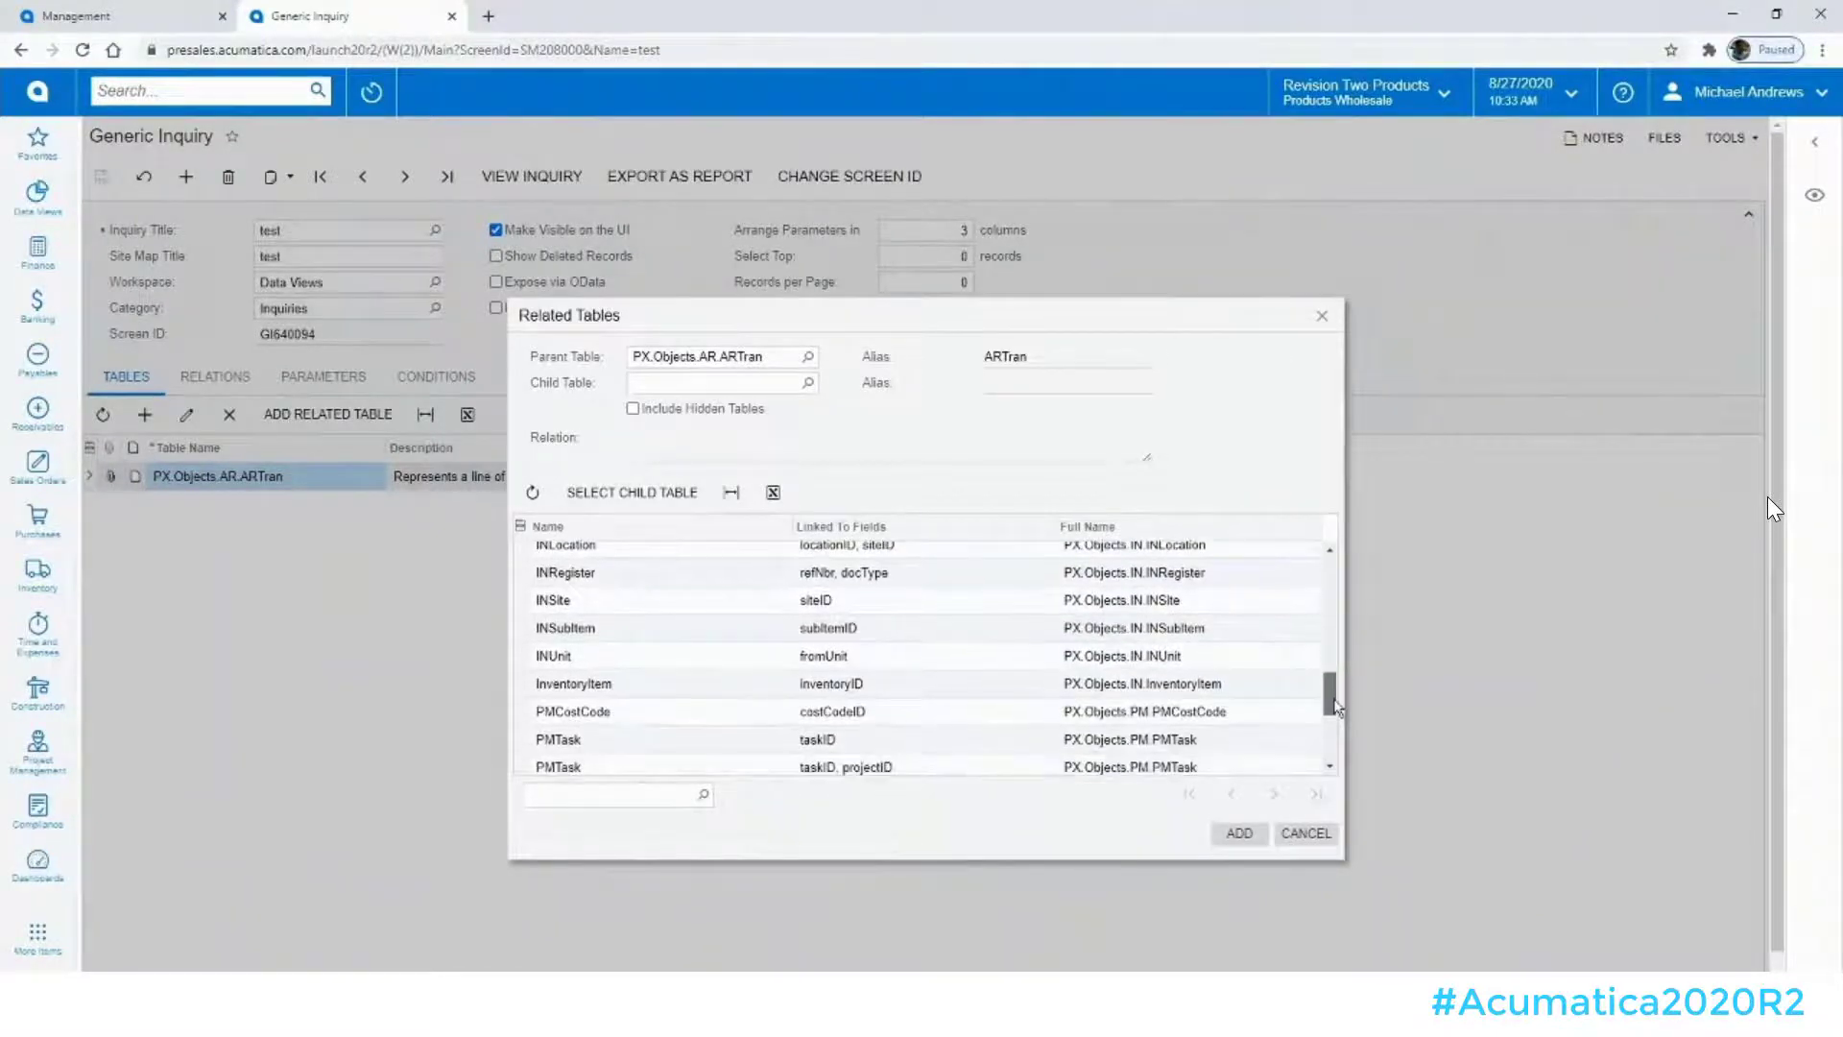
pyautogui.click(624, 690)
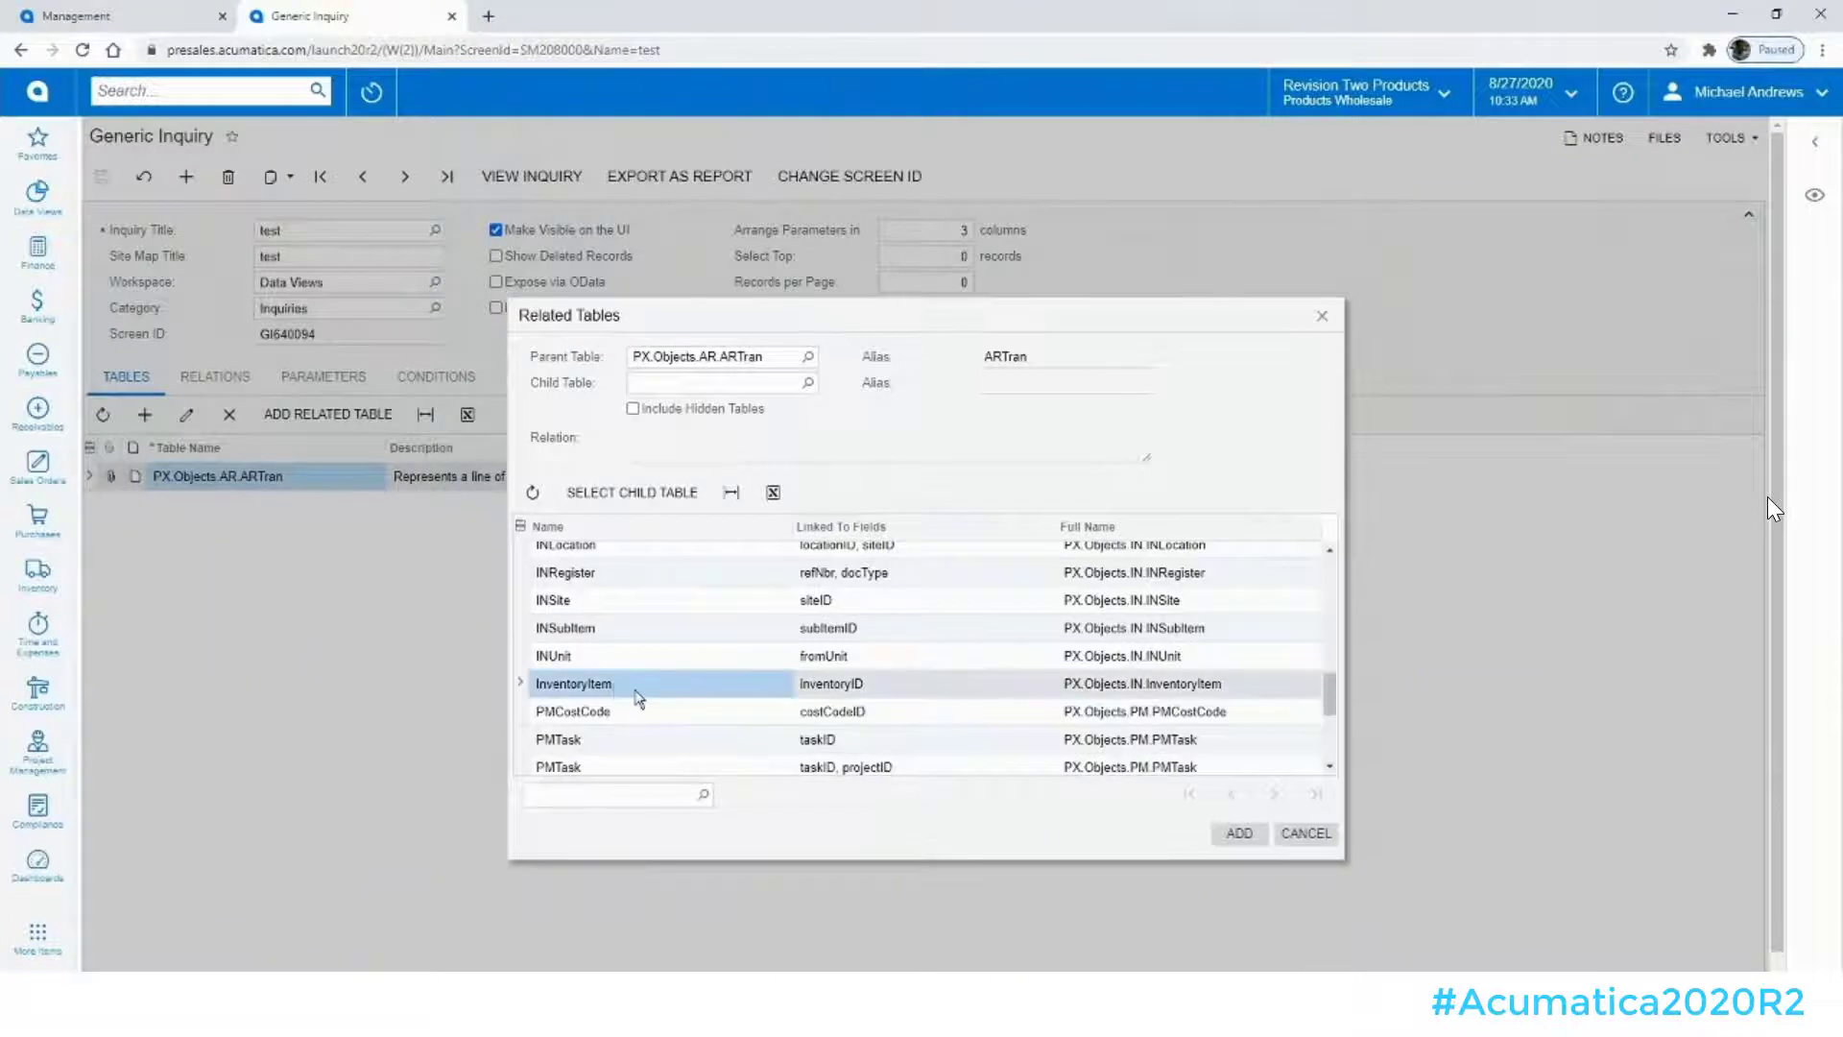
pyautogui.click(628, 493)
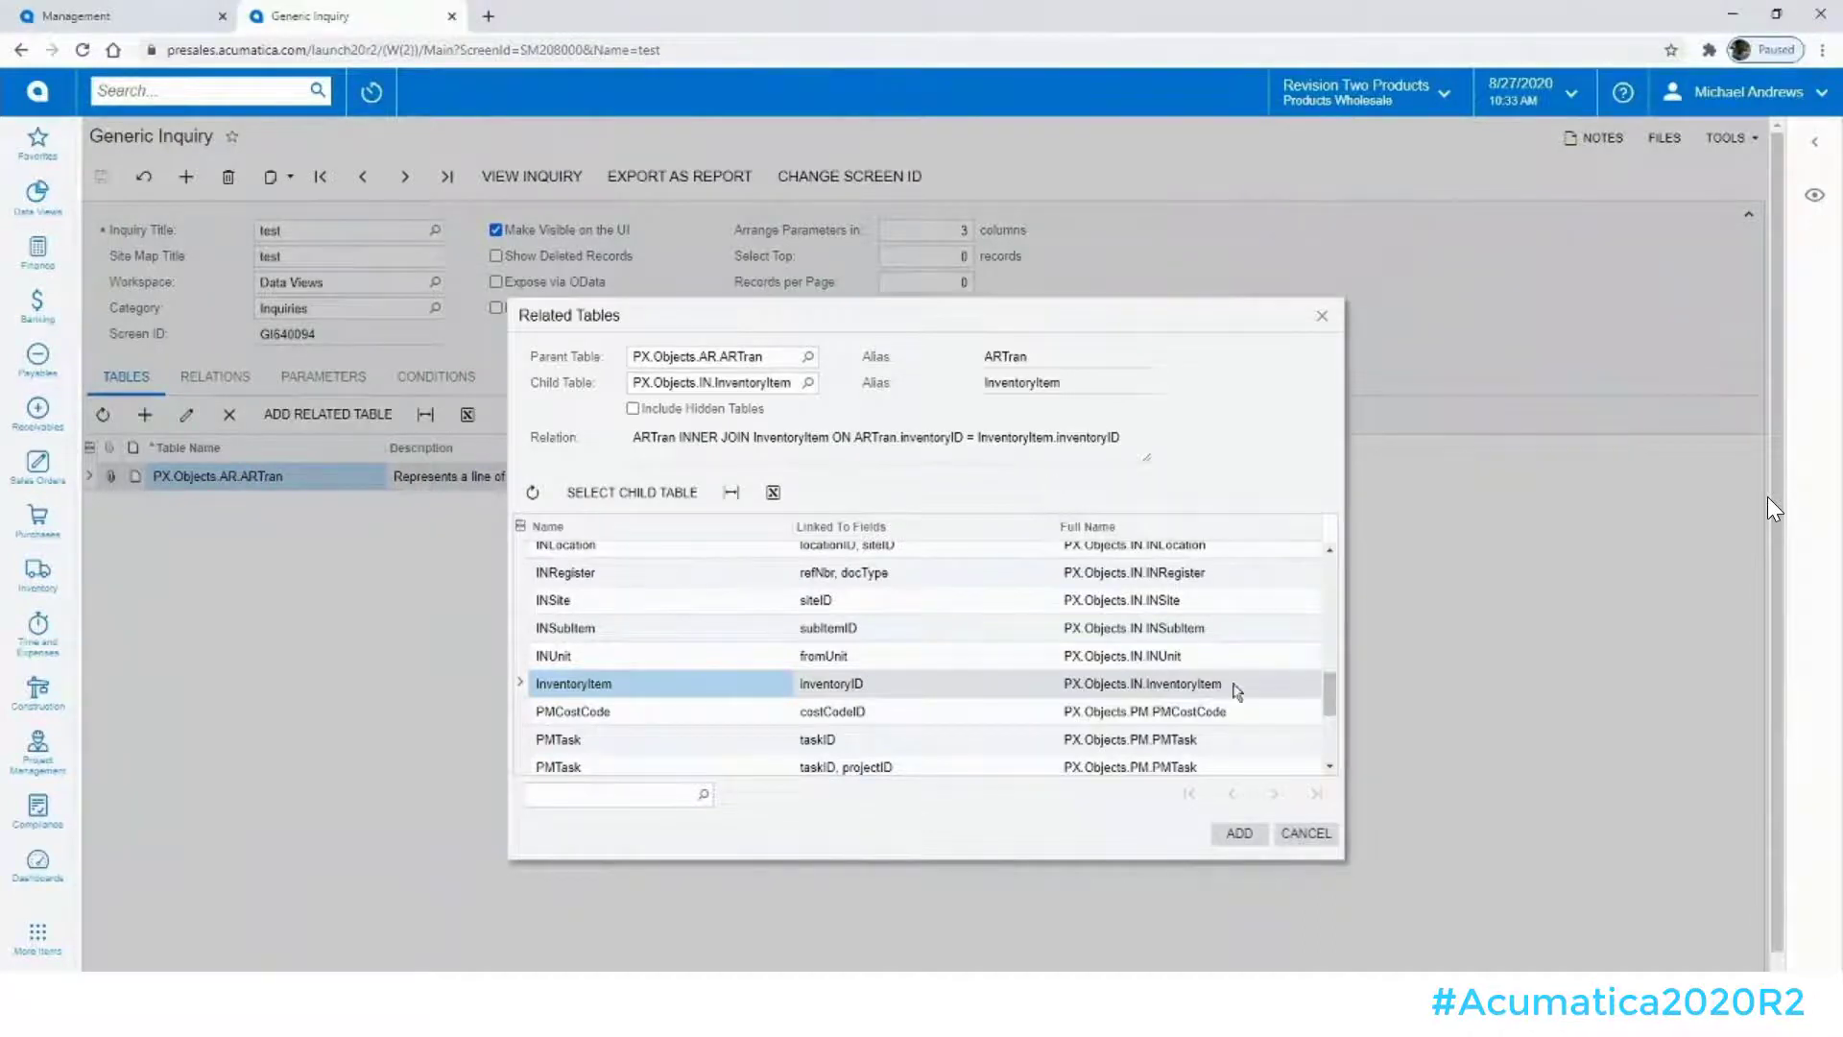
pyautogui.click(1238, 832)
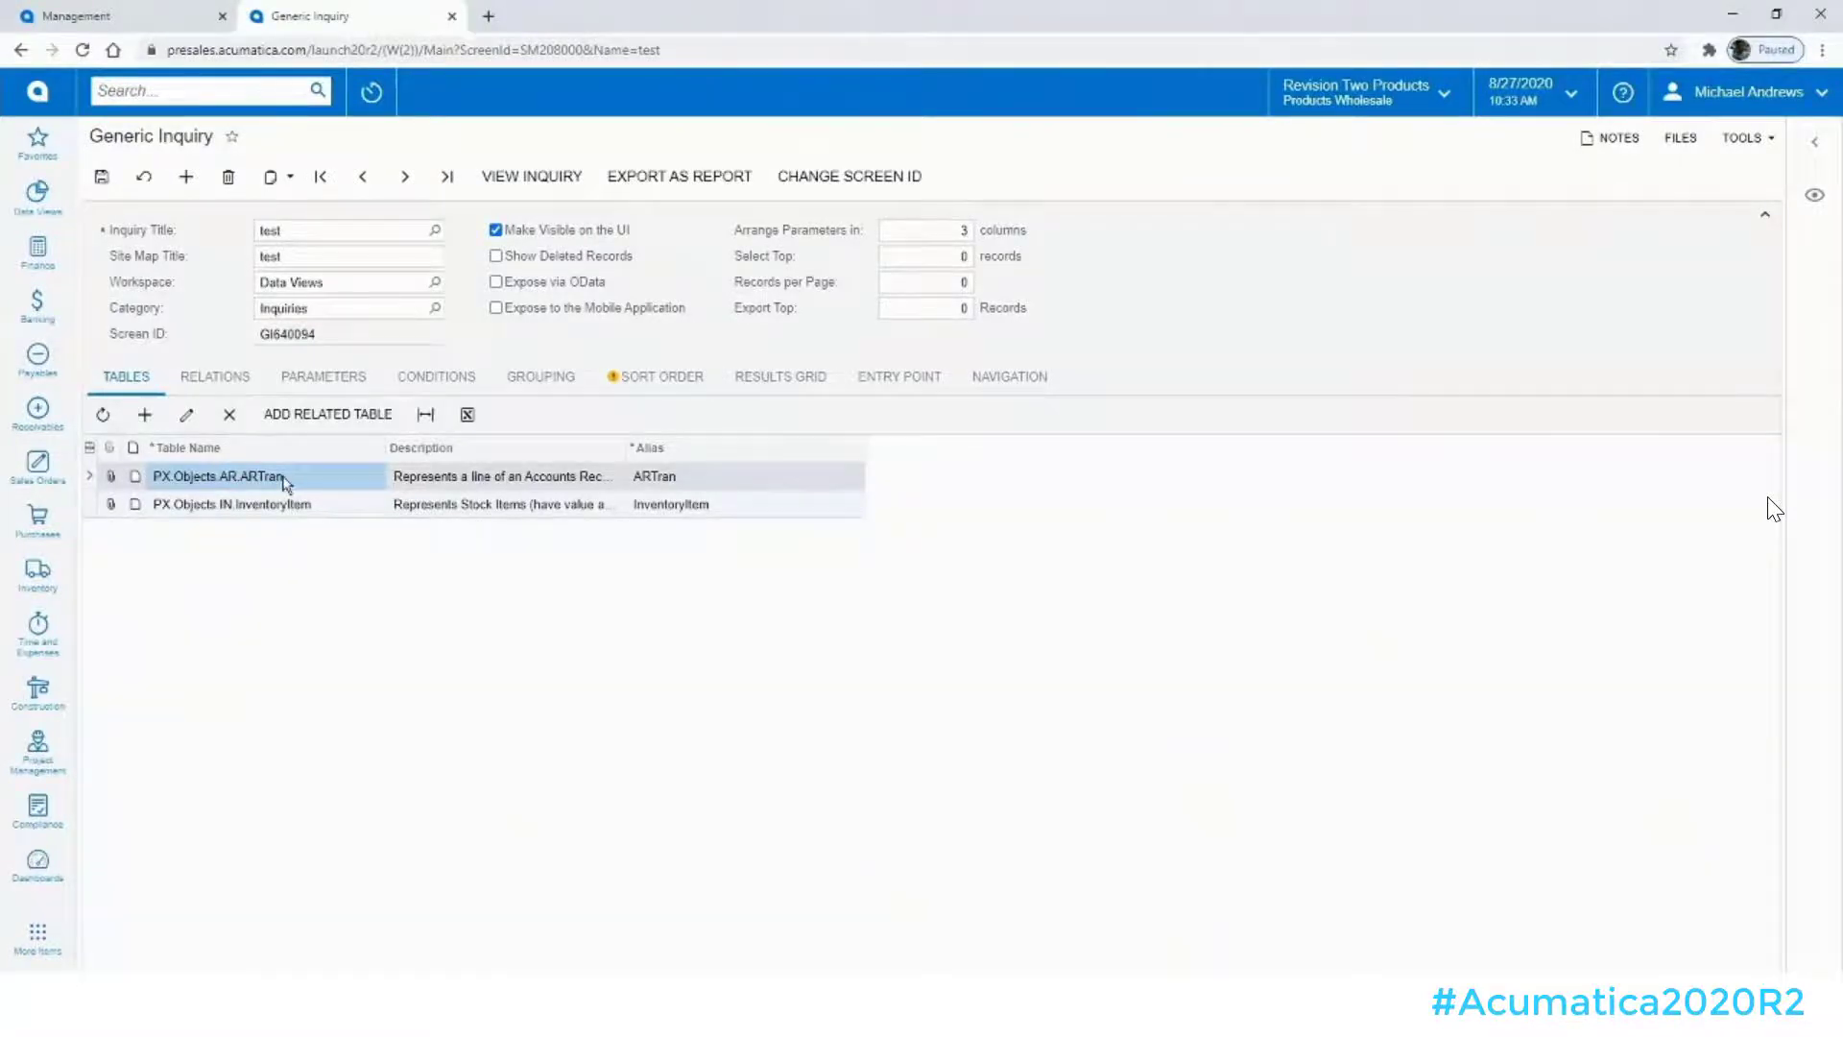
# Add BAccount, linked by bAccountID, as a related child table of ARTran and review the inquiry's table relations.
pyautogui.click(309, 420)
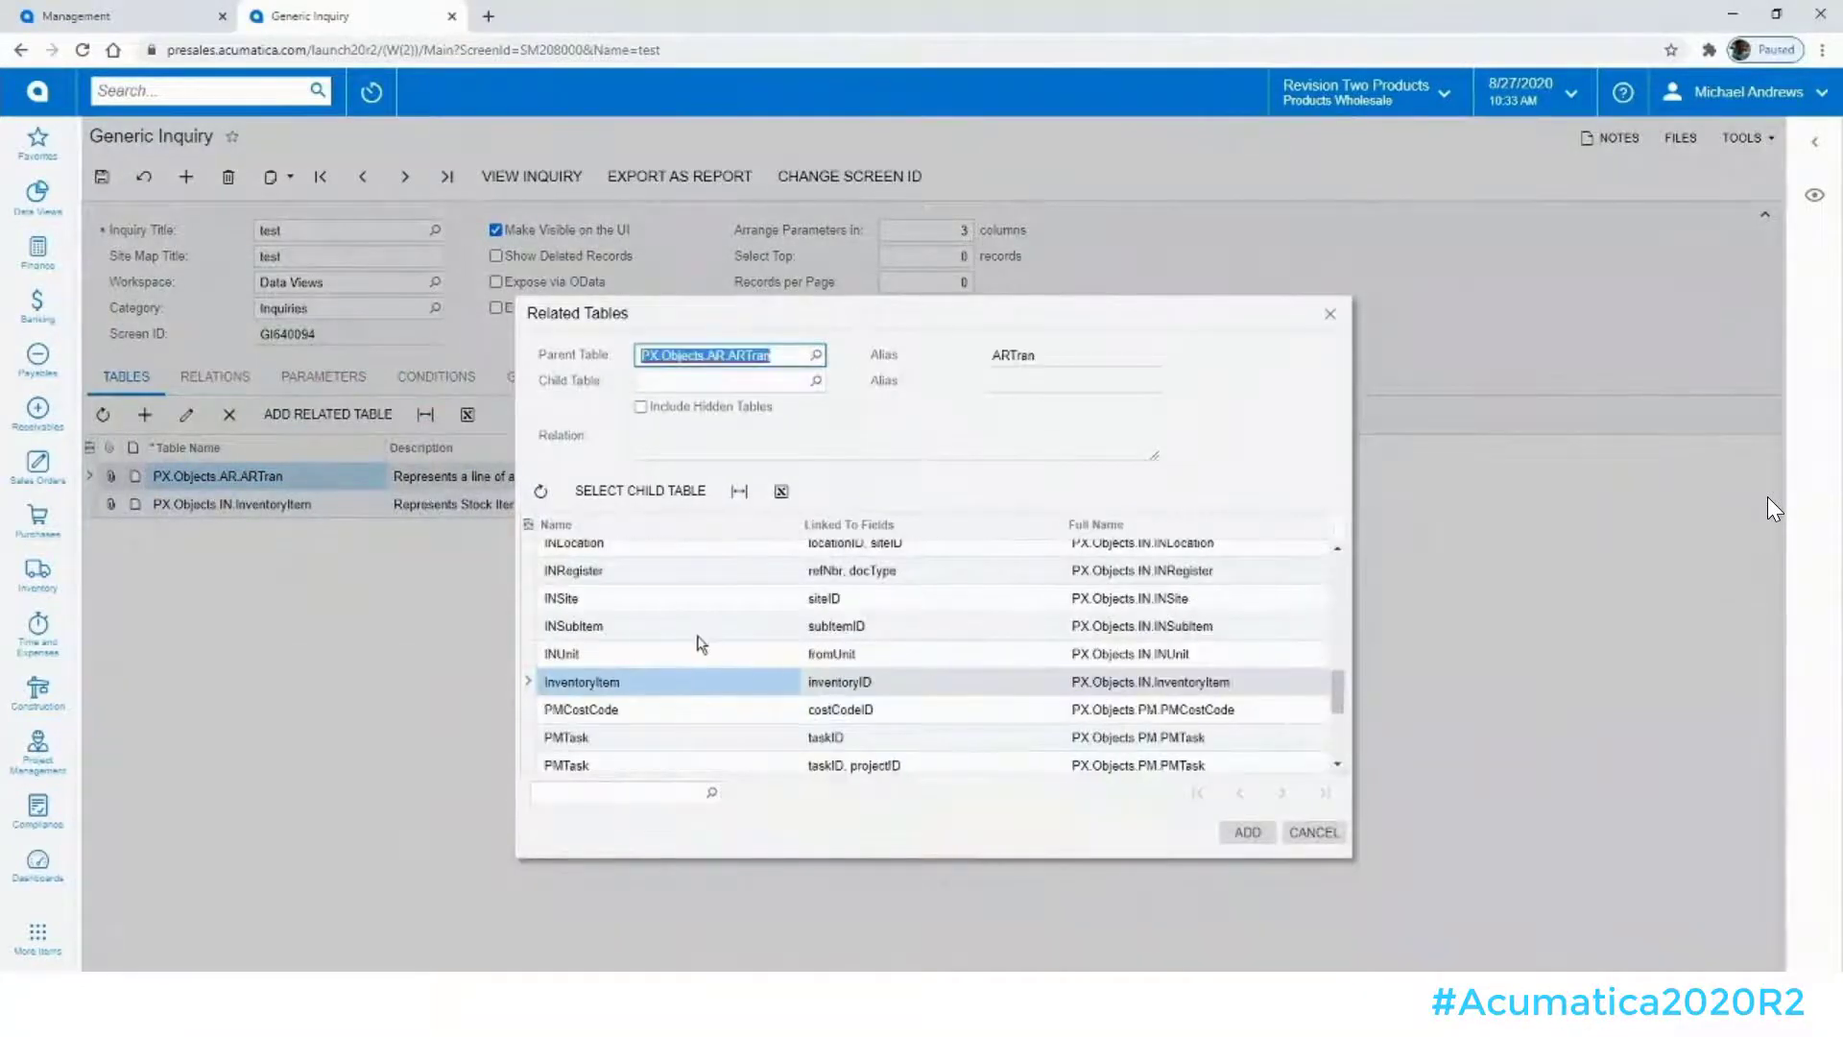
pyautogui.moveTo(1337, 707); pyautogui.dragTo(1274, 614)
pyautogui.click(566, 693)
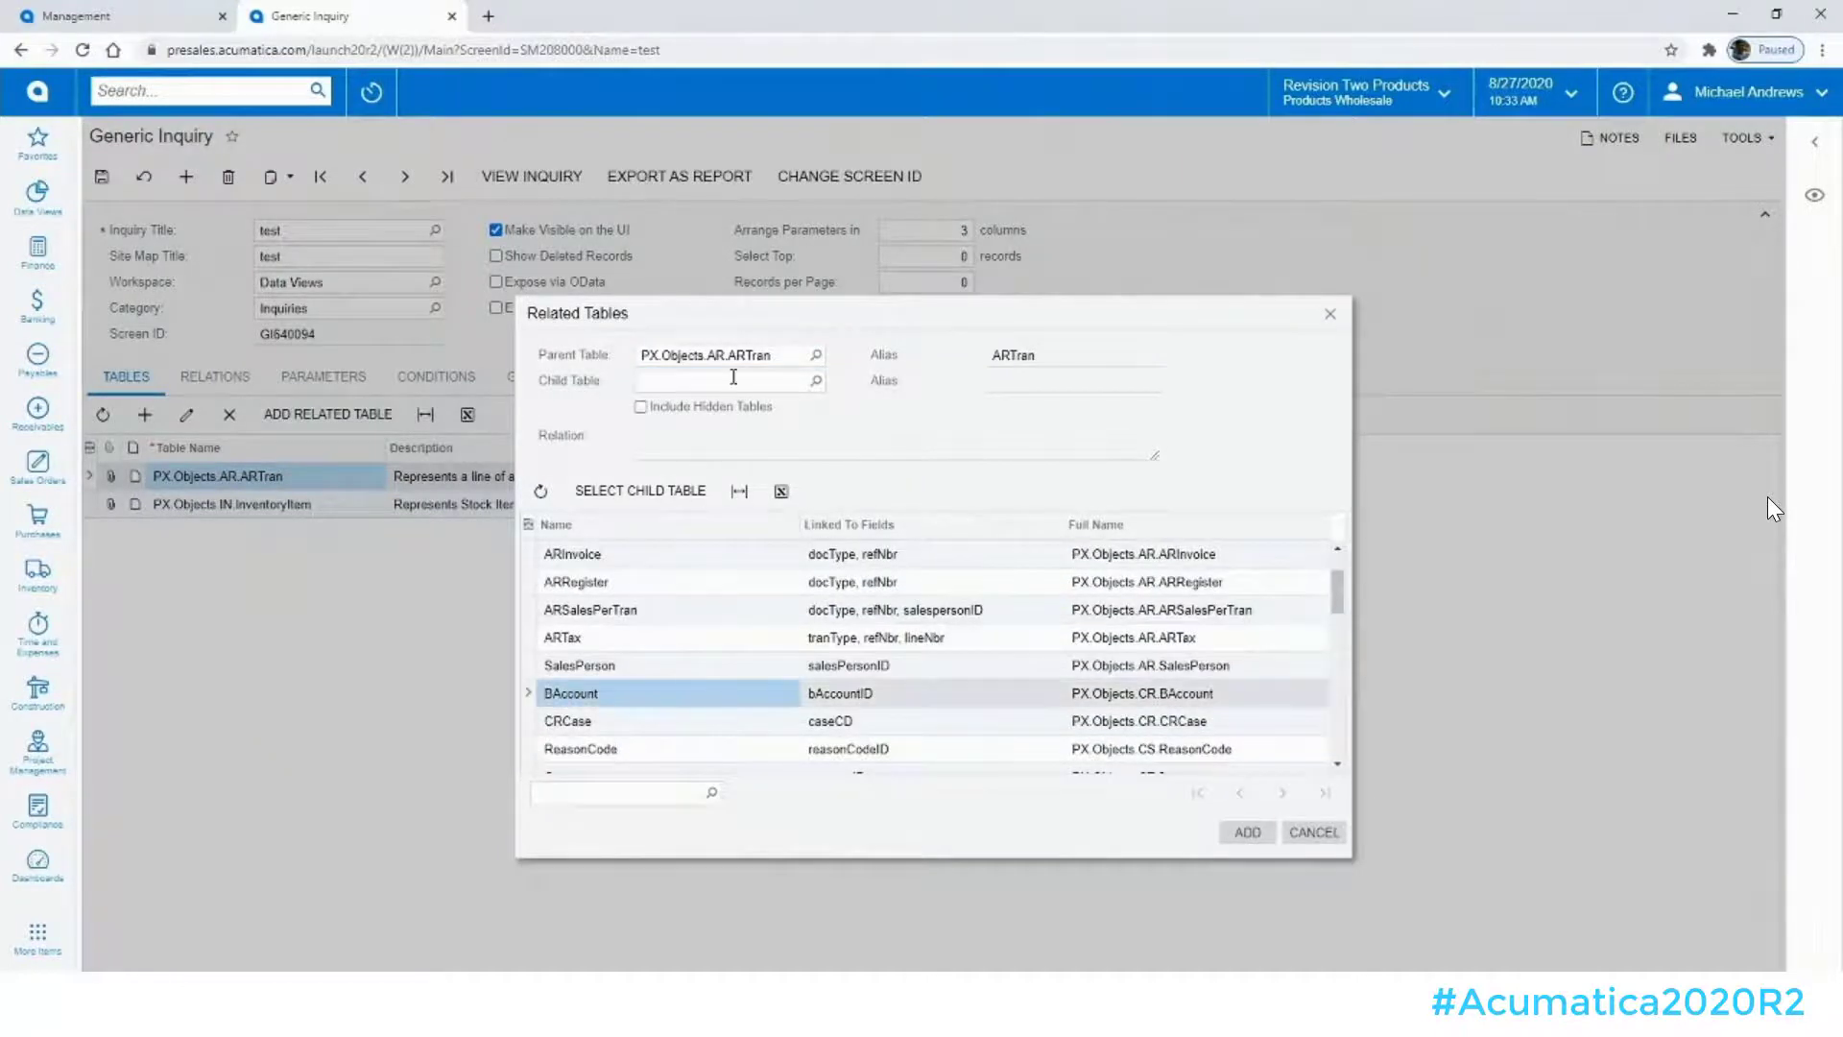
pyautogui.click(638, 489)
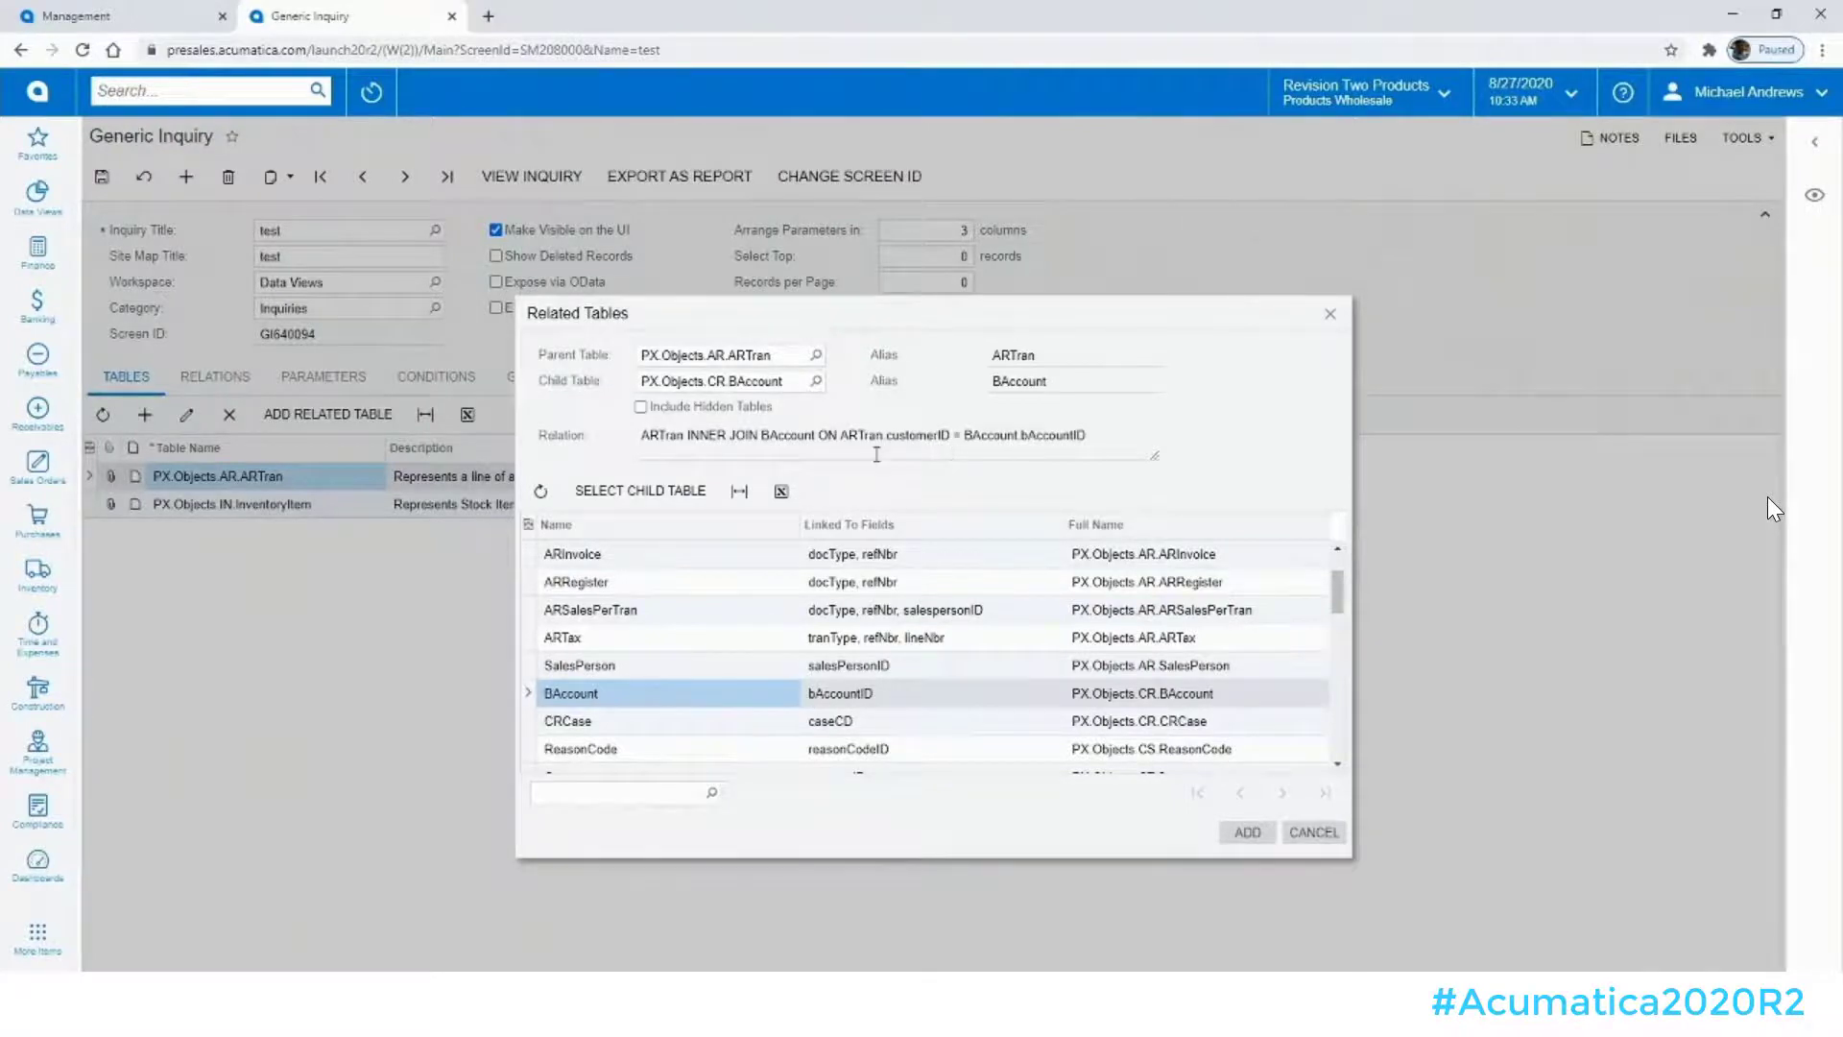
pyautogui.click(1245, 832)
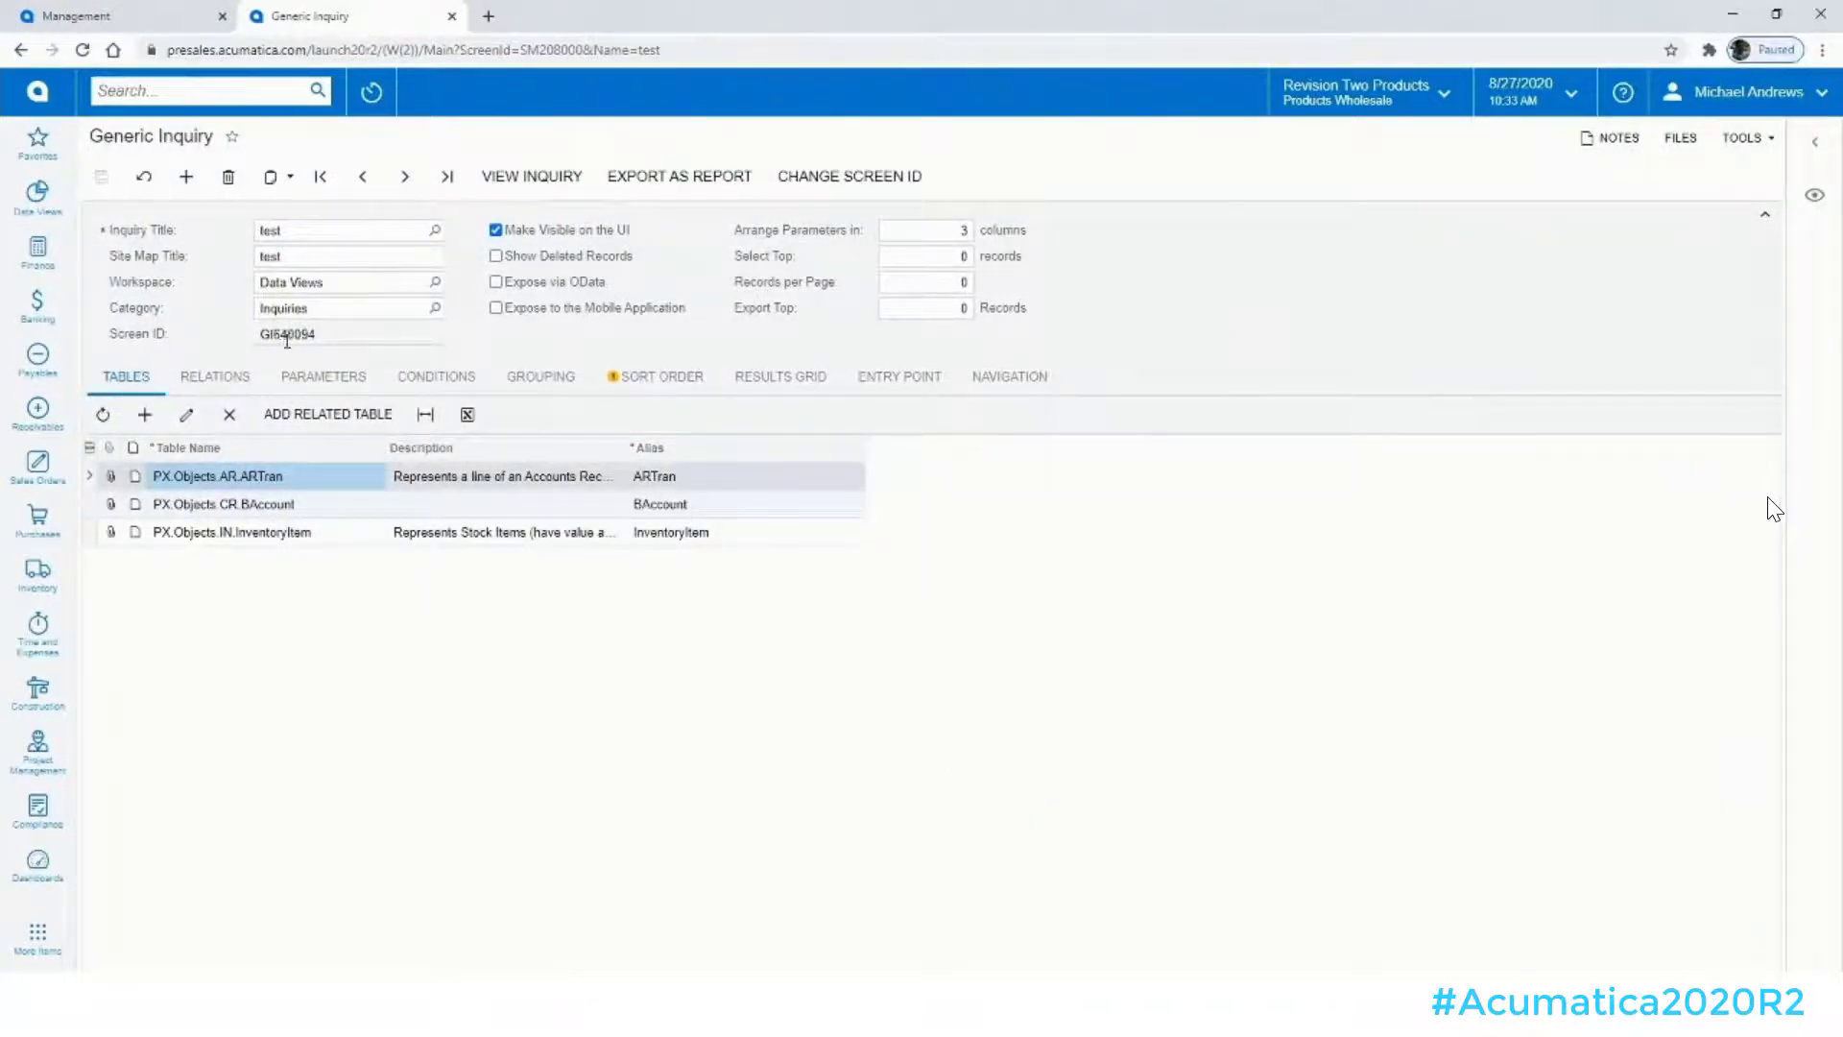
pyautogui.click(214, 376)
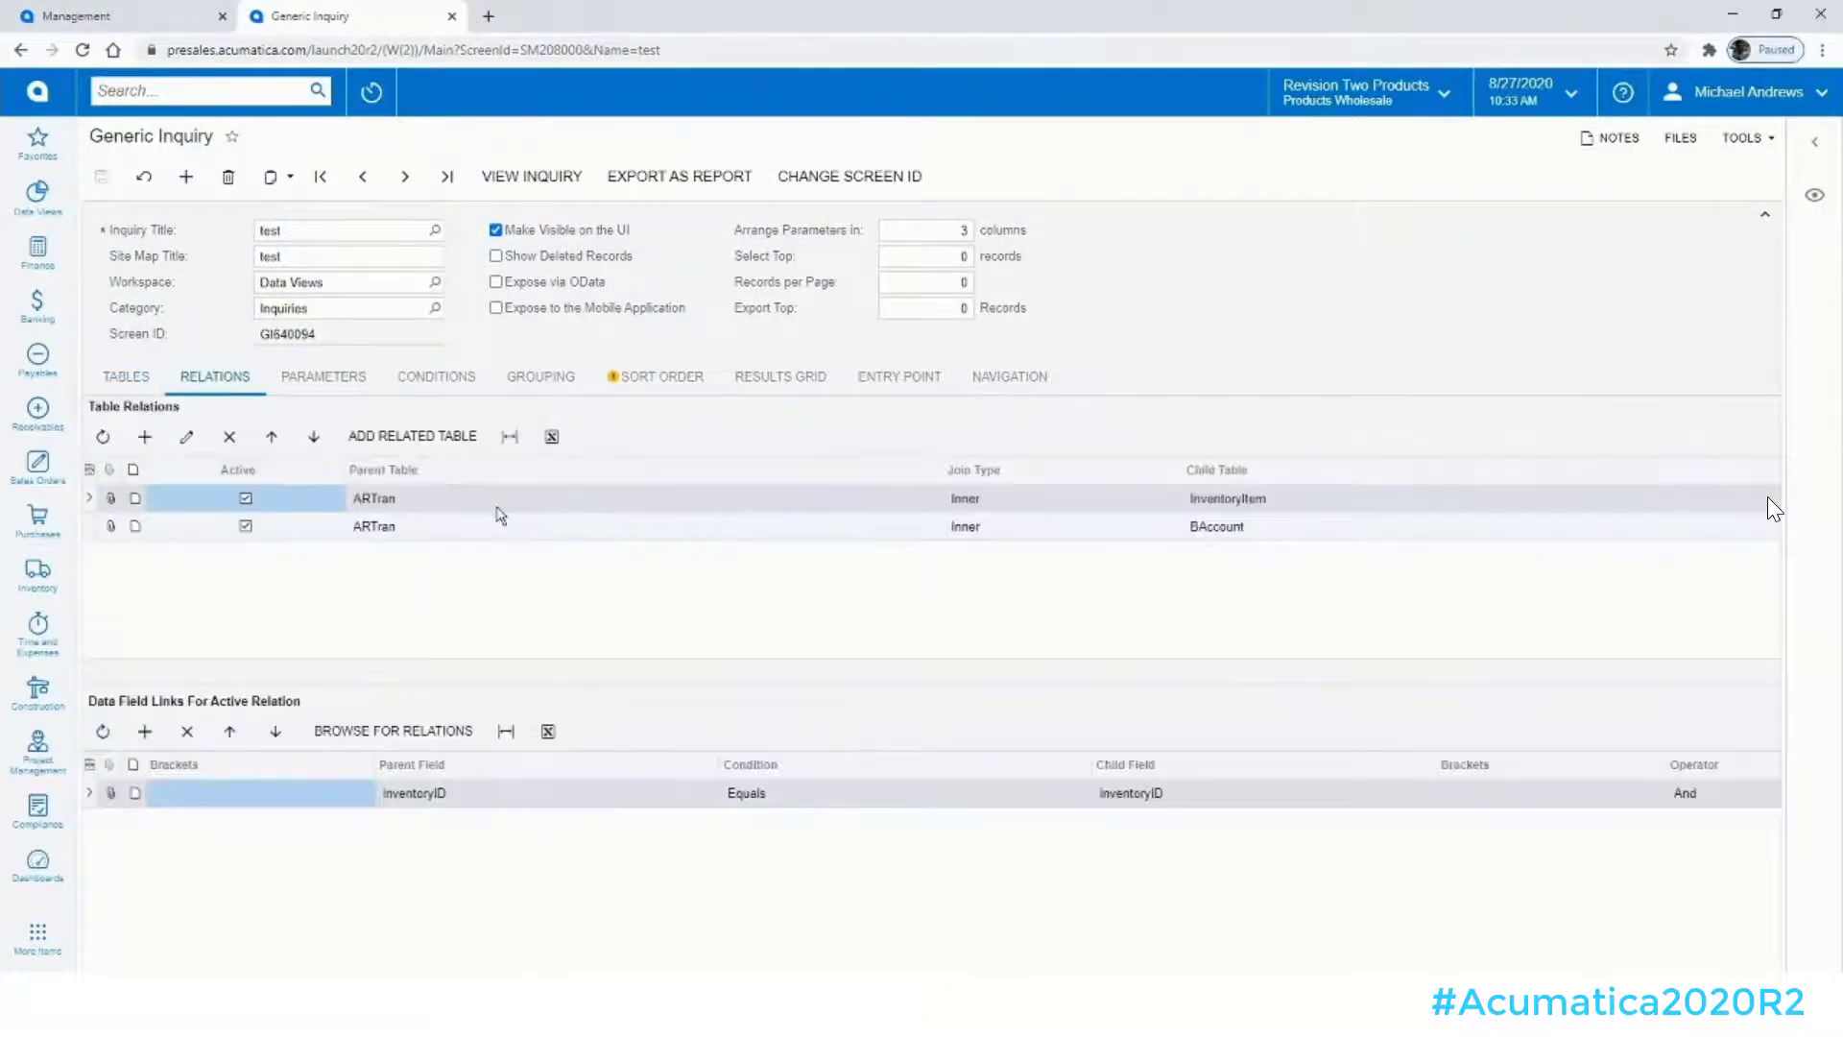
# Add the ARTran Date field as the first row of the inquiry's results grid.
pyautogui.click(745, 382)
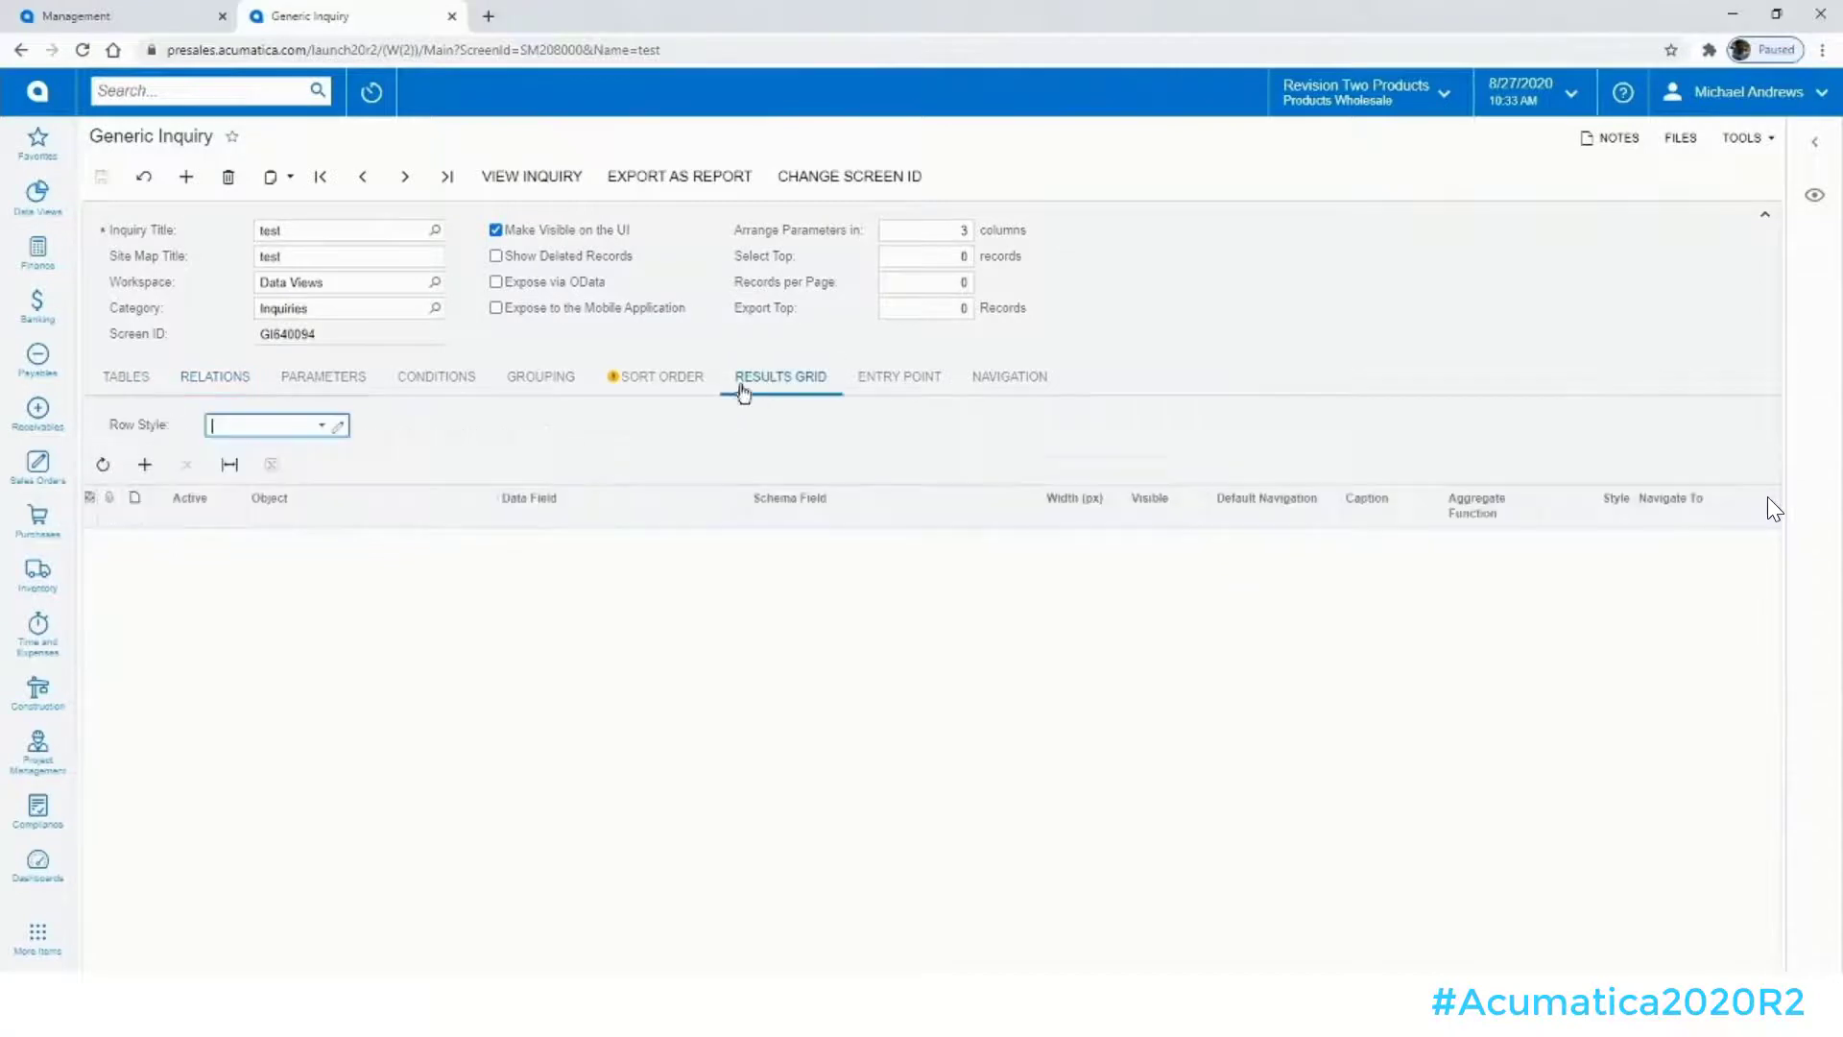
pyautogui.click(145, 464)
pyautogui.click(362, 548)
pyautogui.click(505, 543)
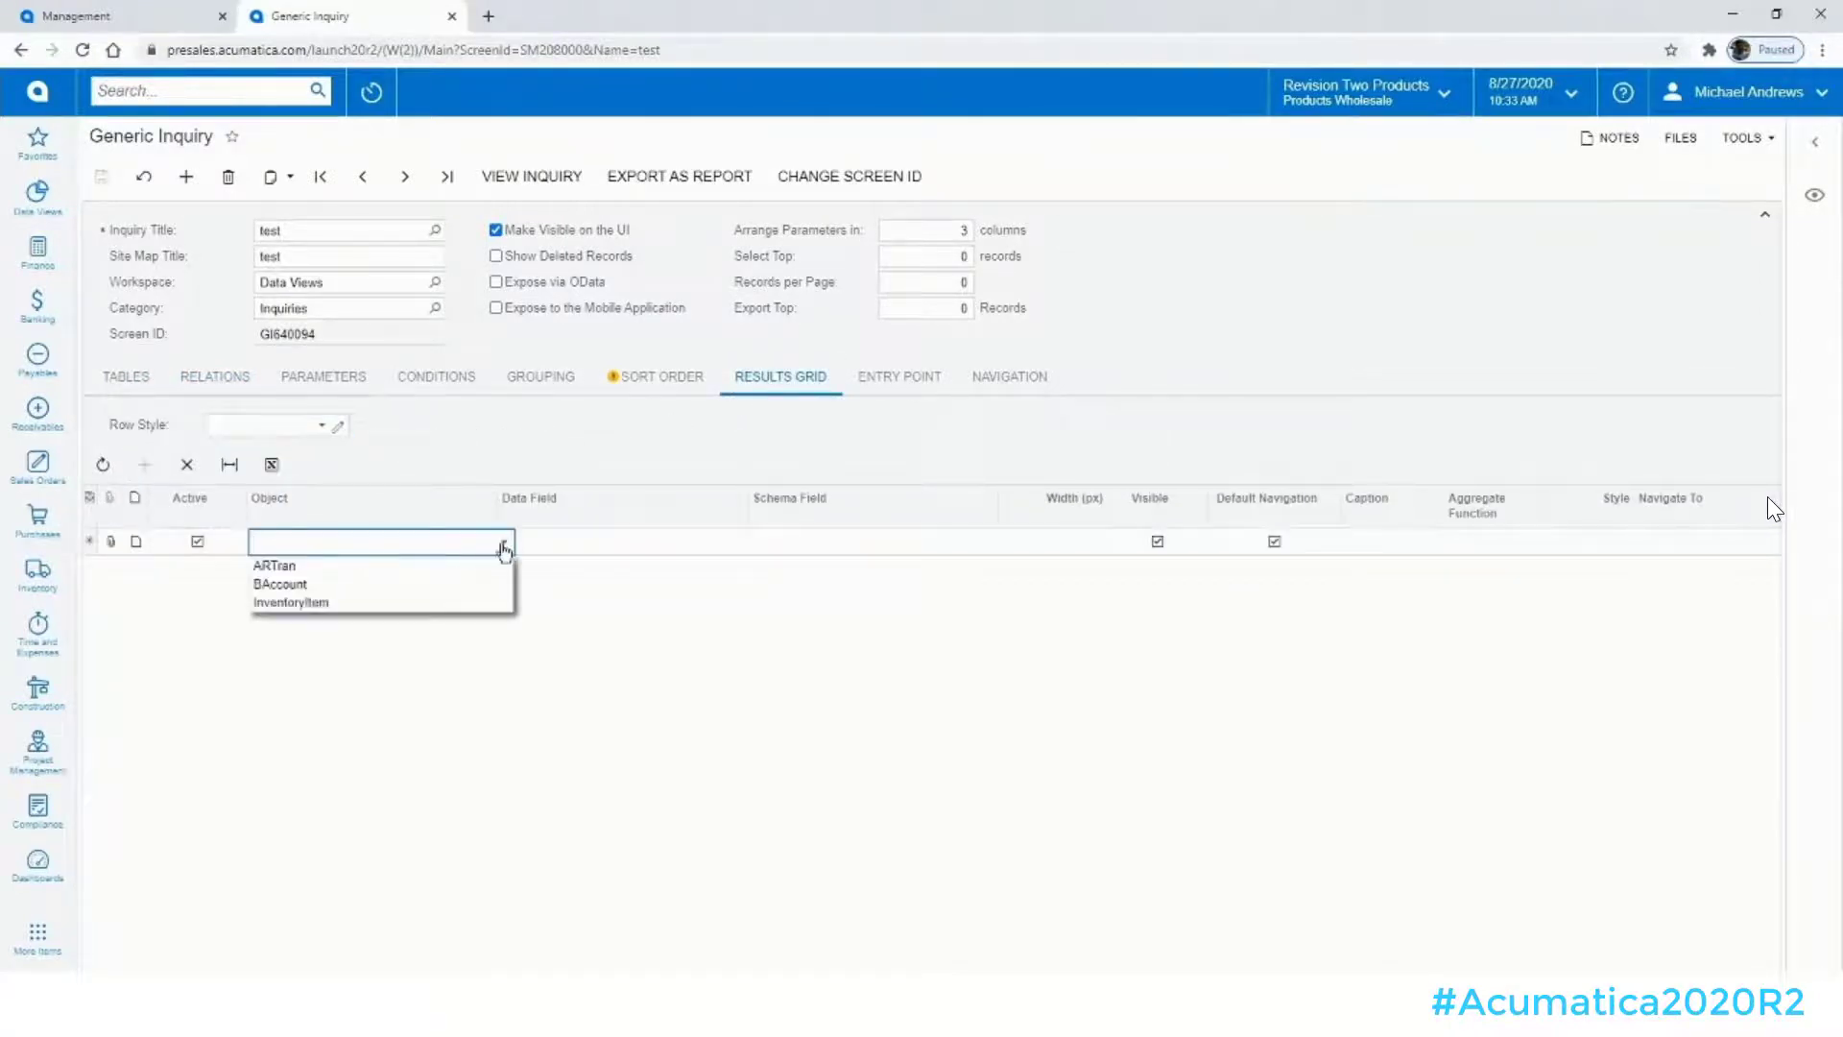
pyautogui.click(407, 566)
pyautogui.click(547, 541)
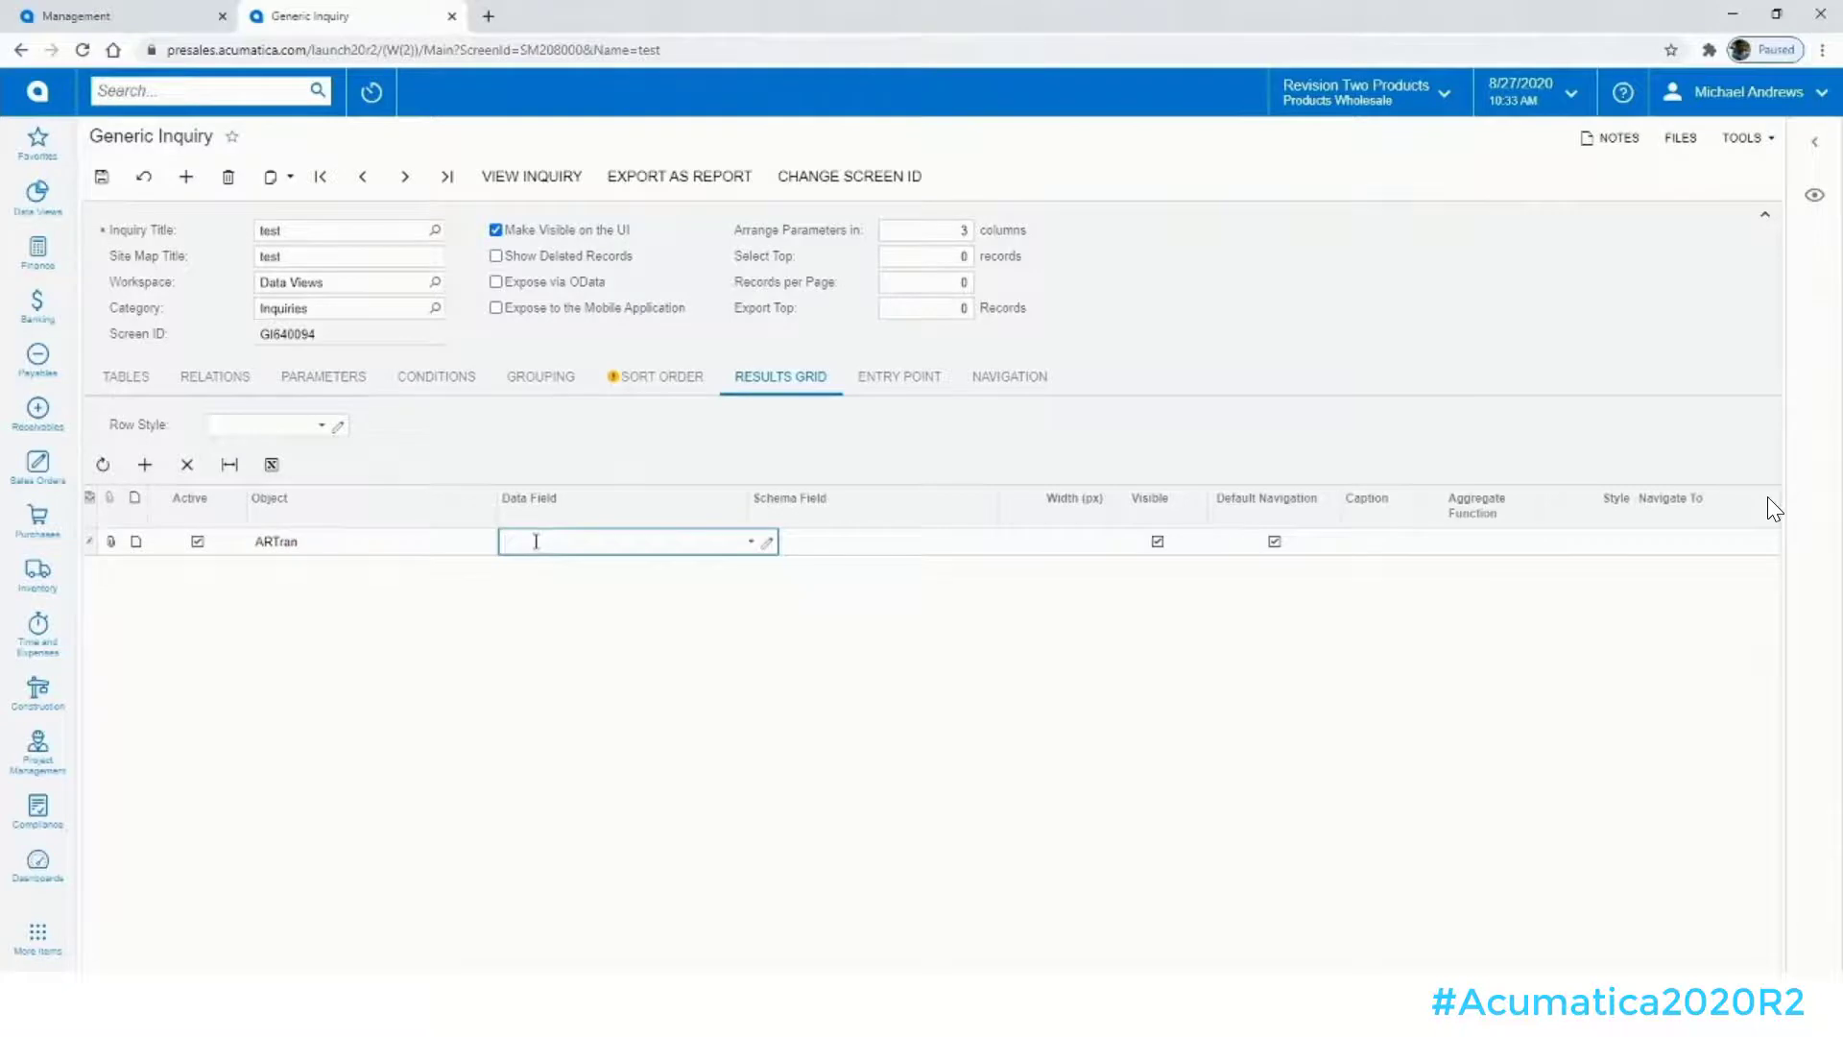
pyautogui.write('date')
pyautogui.click(532, 603)
# Add a second results grid row for the ARTran Cost field.
pyautogui.press('Tab')
pyautogui.press('Tab')
pyautogui.press('Tab')
pyautogui.press('Tab')
pyautogui.press('Tab')
pyautogui.press('Tab')
pyautogui.press('Tab')
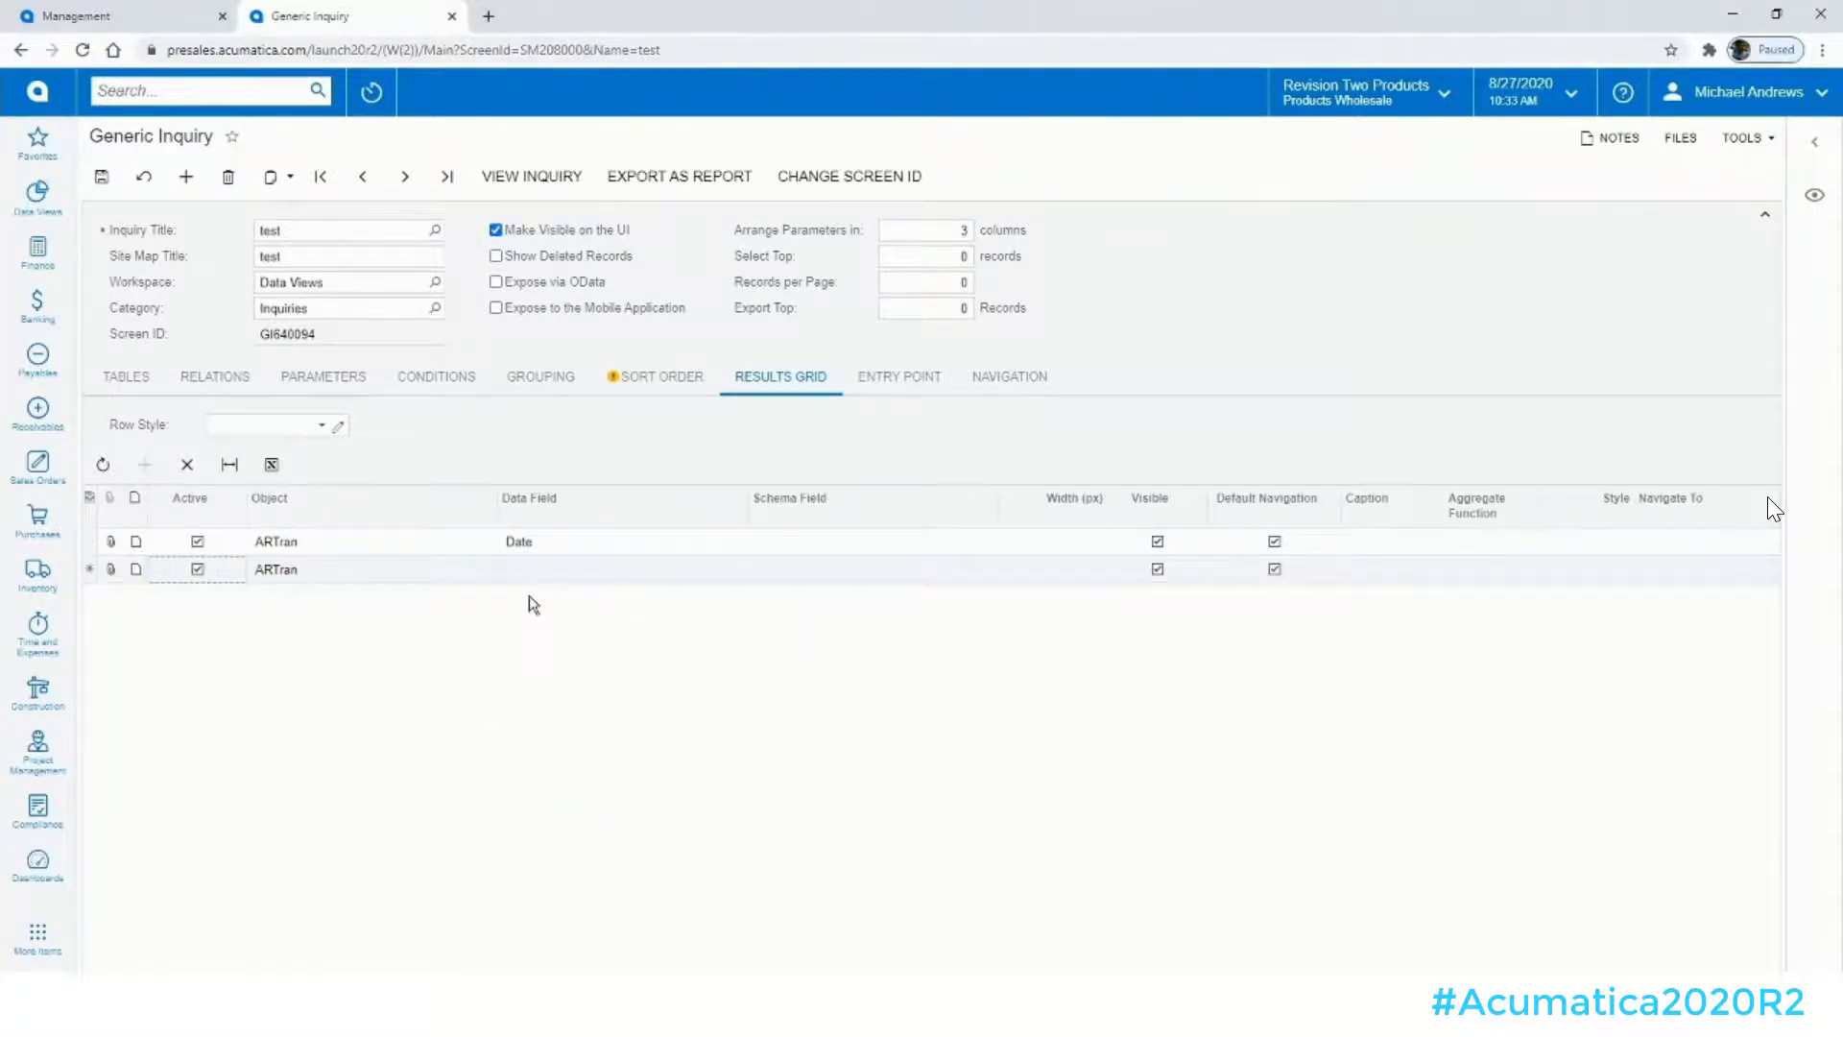
pyautogui.press('Tab')
pyautogui.press('Tab')
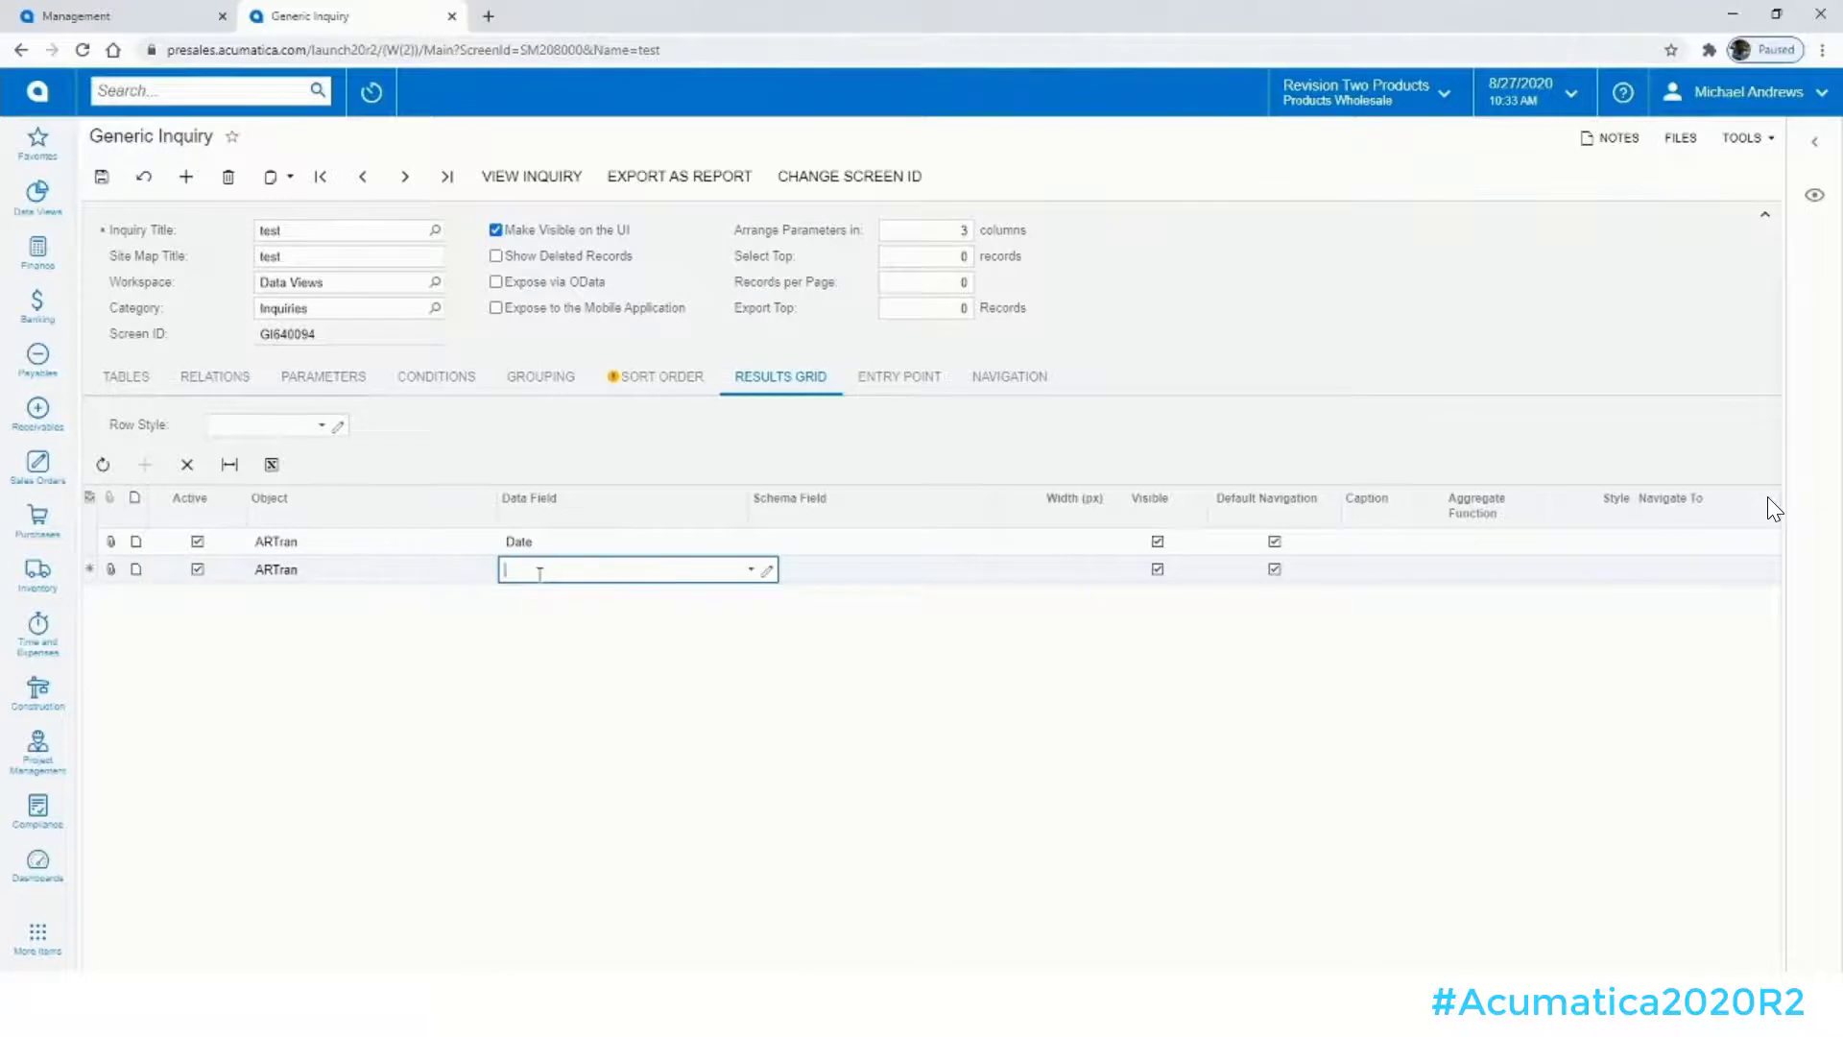
pyautogui.write('cost')
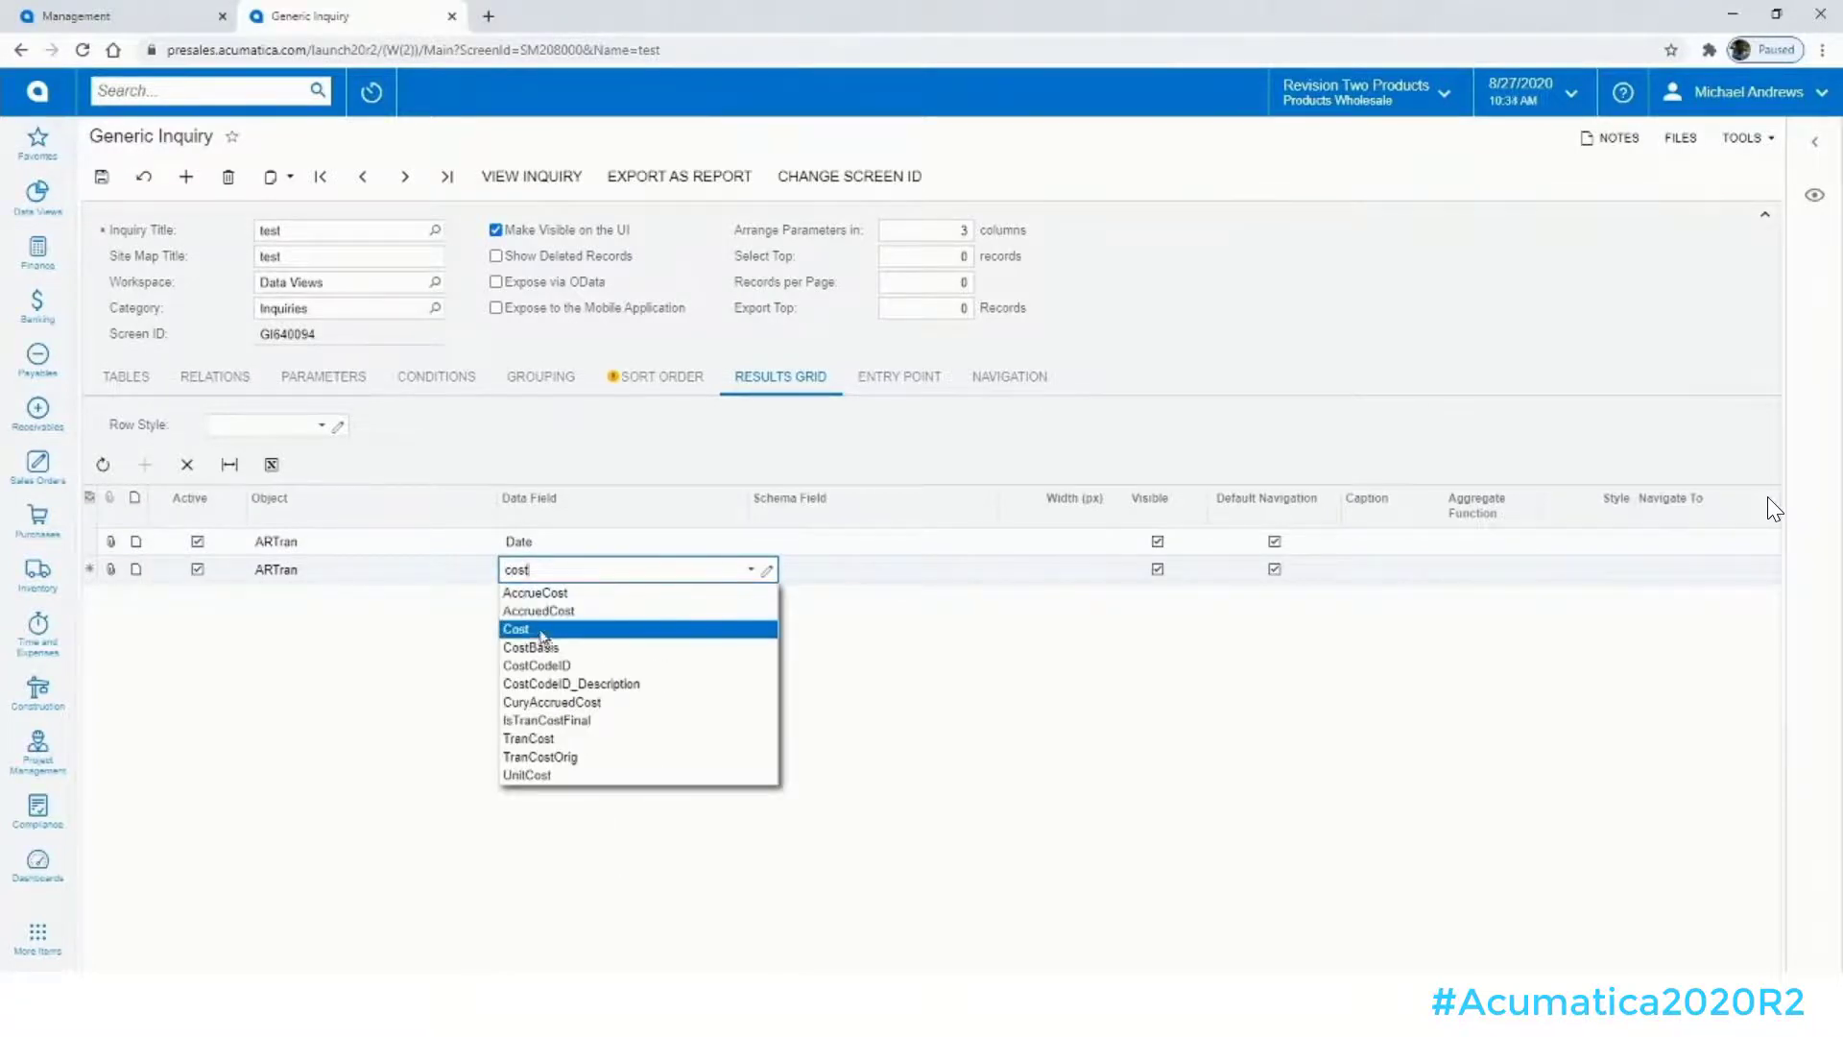
pyautogui.click(541, 631)
# Add a third results grid row with object InventoryItem and data field InventoryCD.
pyautogui.press('Tab')
pyautogui.press('Tab')
pyautogui.press('Tab')
pyautogui.press('Tab')
pyautogui.press('Tab')
pyautogui.press('Tab')
pyautogui.press('Tab')
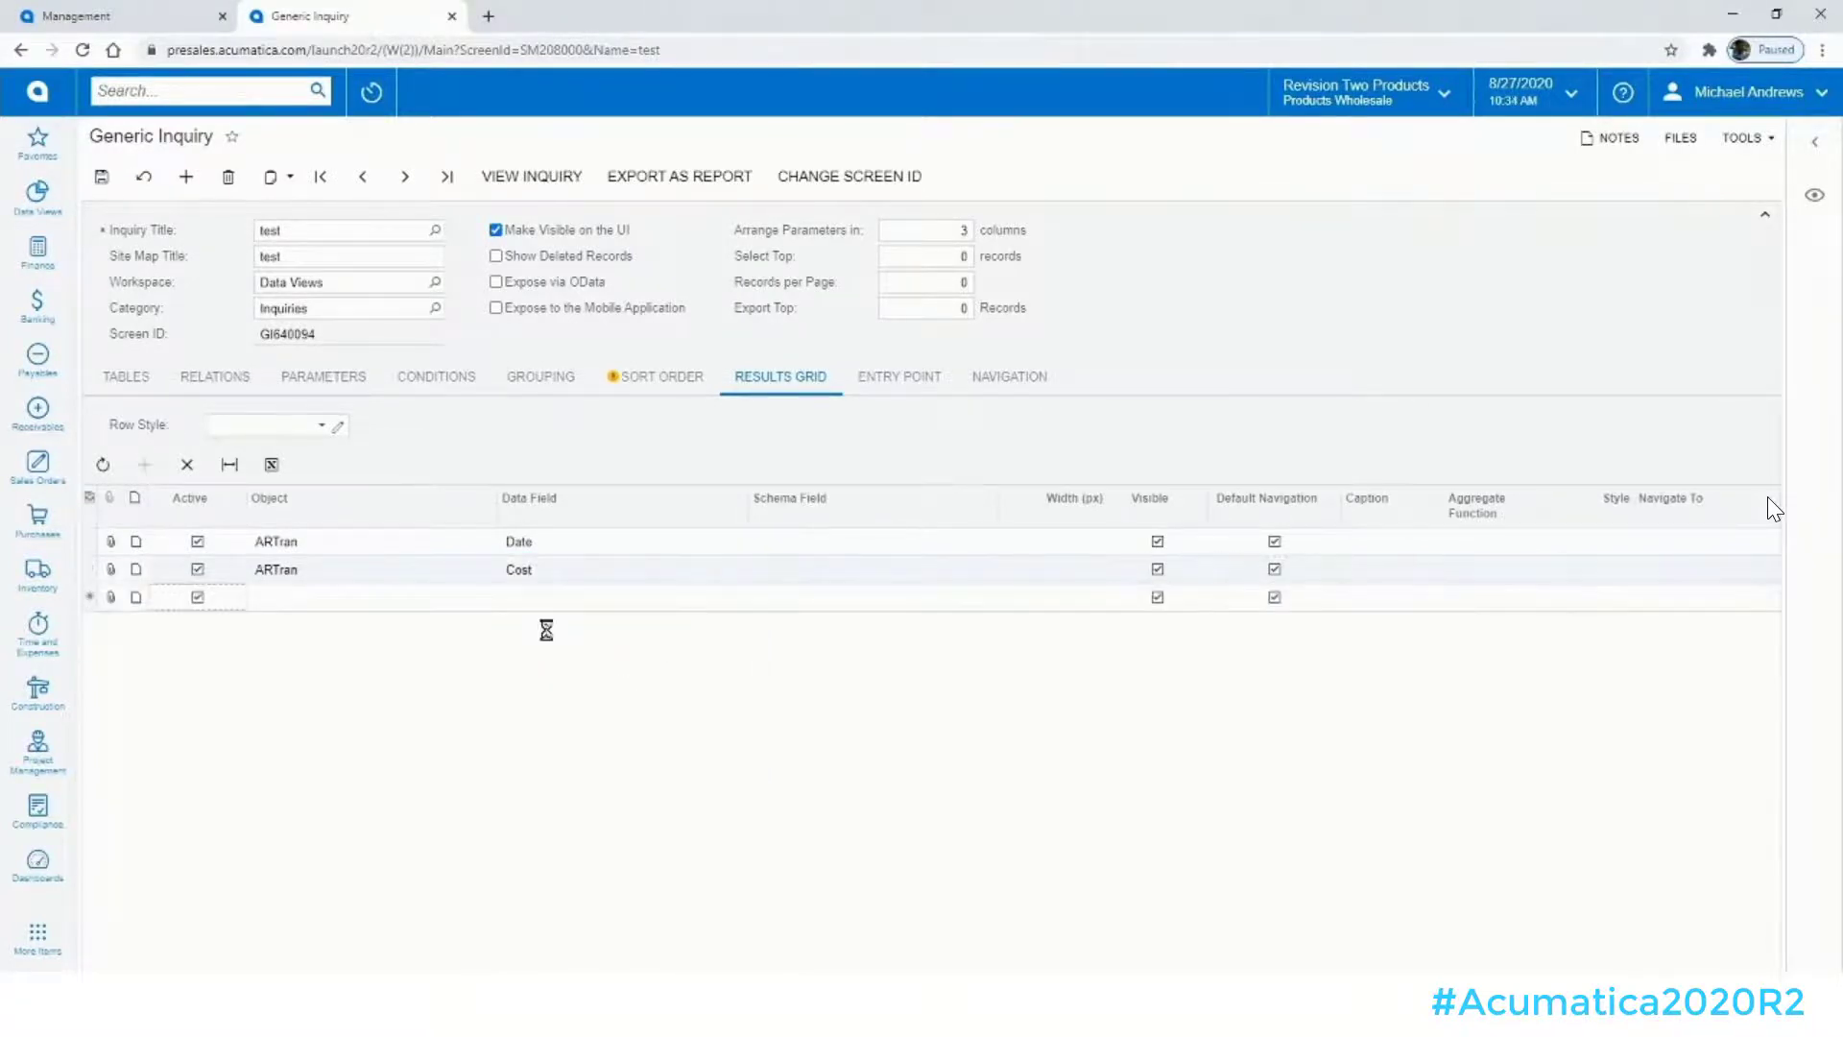
pyautogui.click(503, 597)
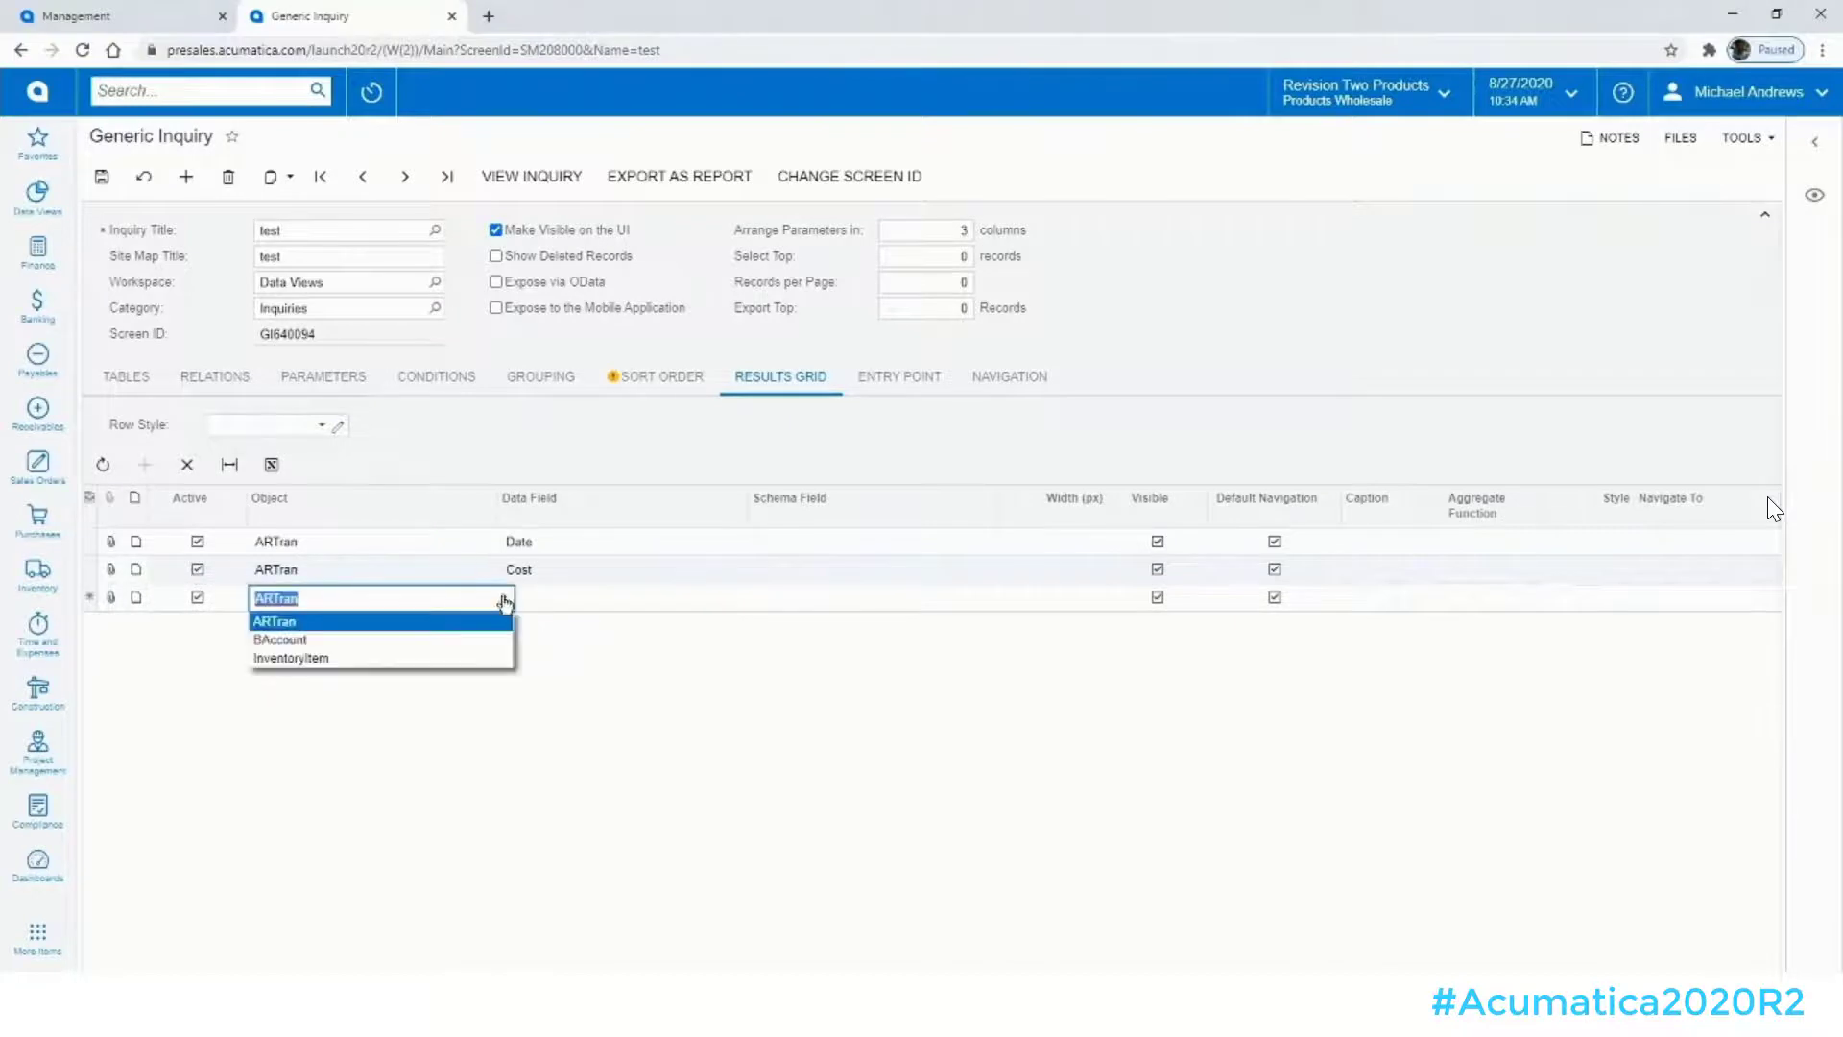
pyautogui.click(434, 660)
pyautogui.press('Tab')
pyautogui.write('cd')
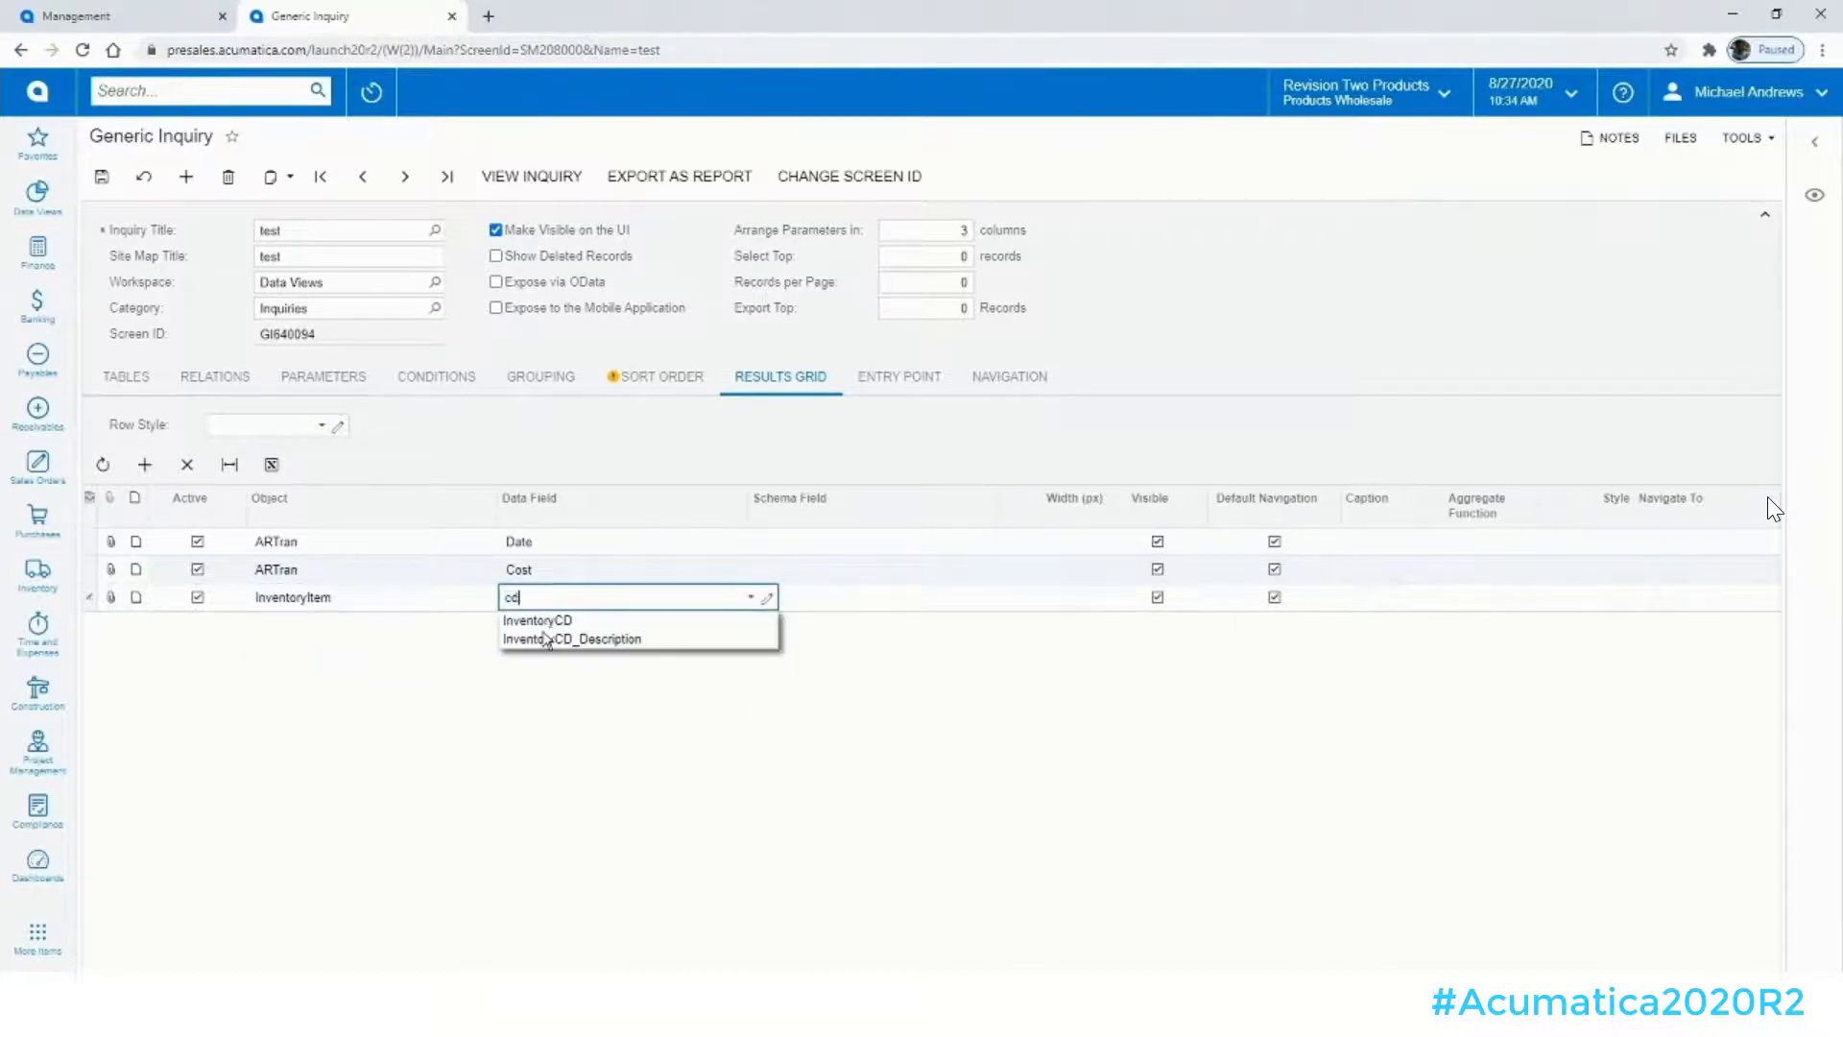
pyautogui.click(538, 622)
pyautogui.press('Tab')
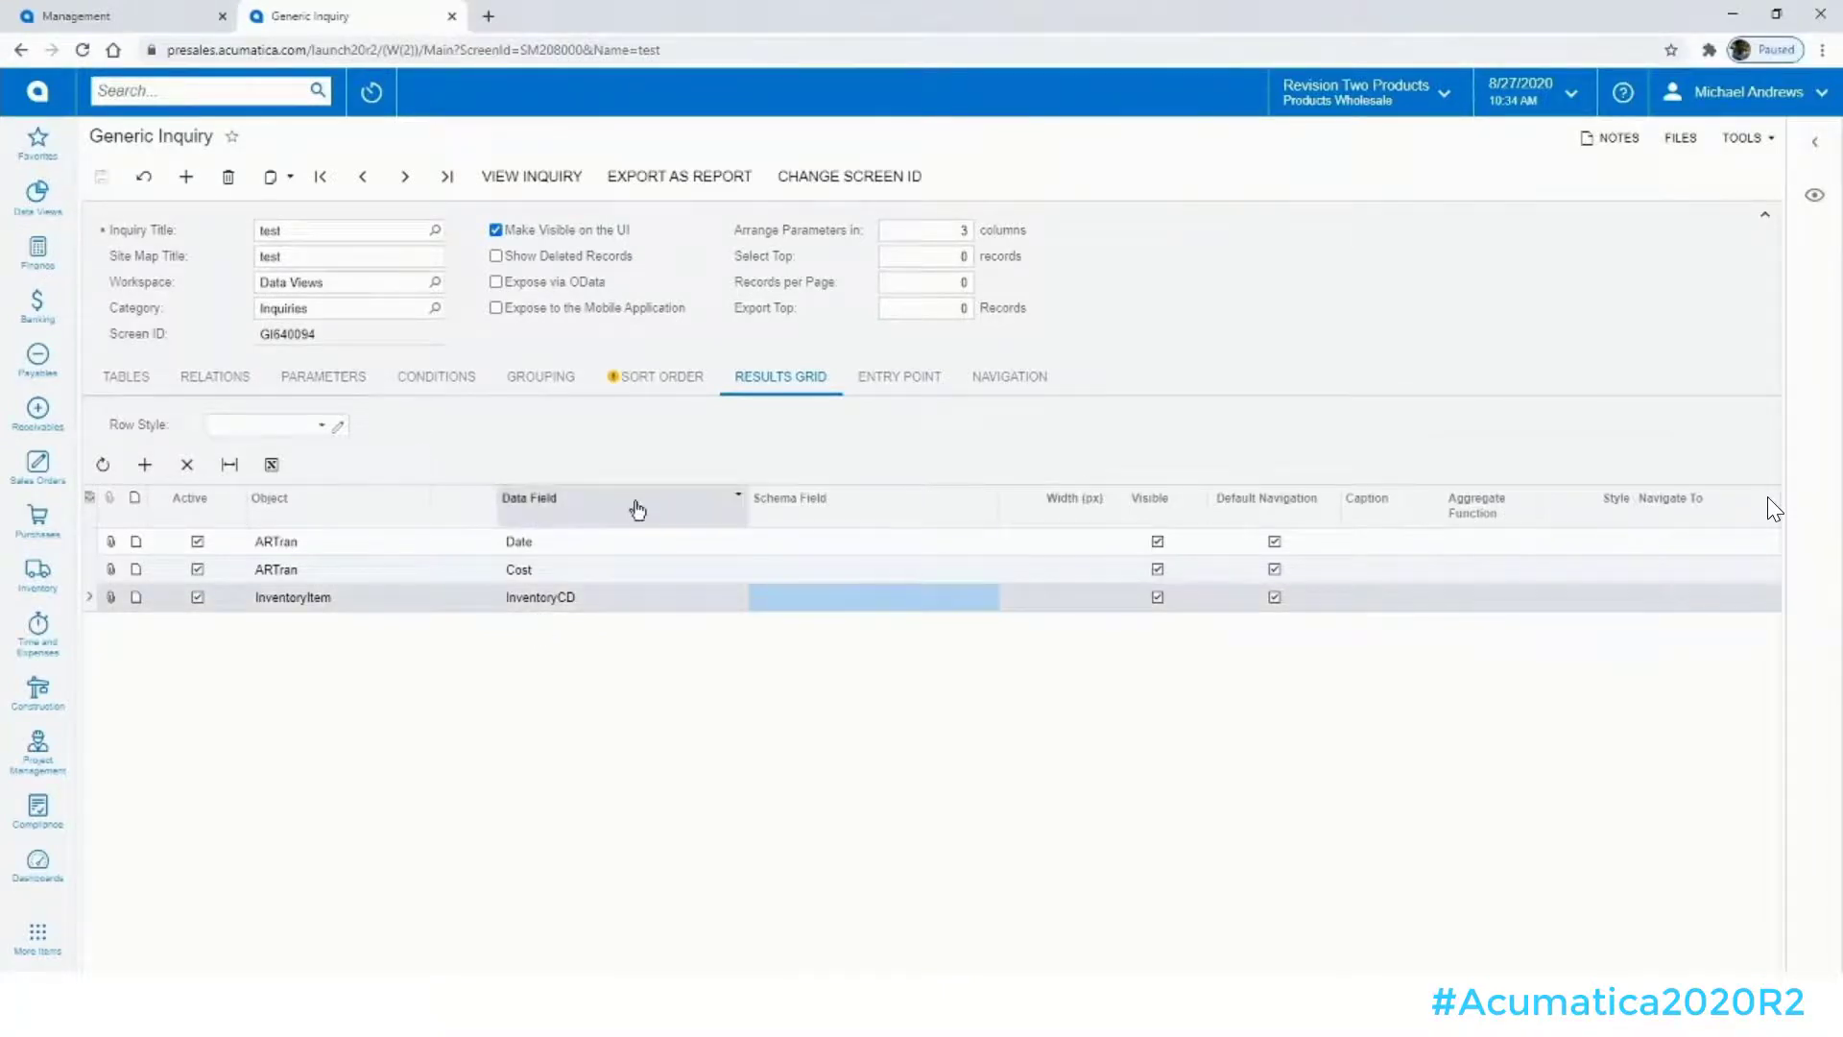
# Show the inquiry preview, change the first row's data field to TranDate and save.
pyautogui.click(1816, 203)
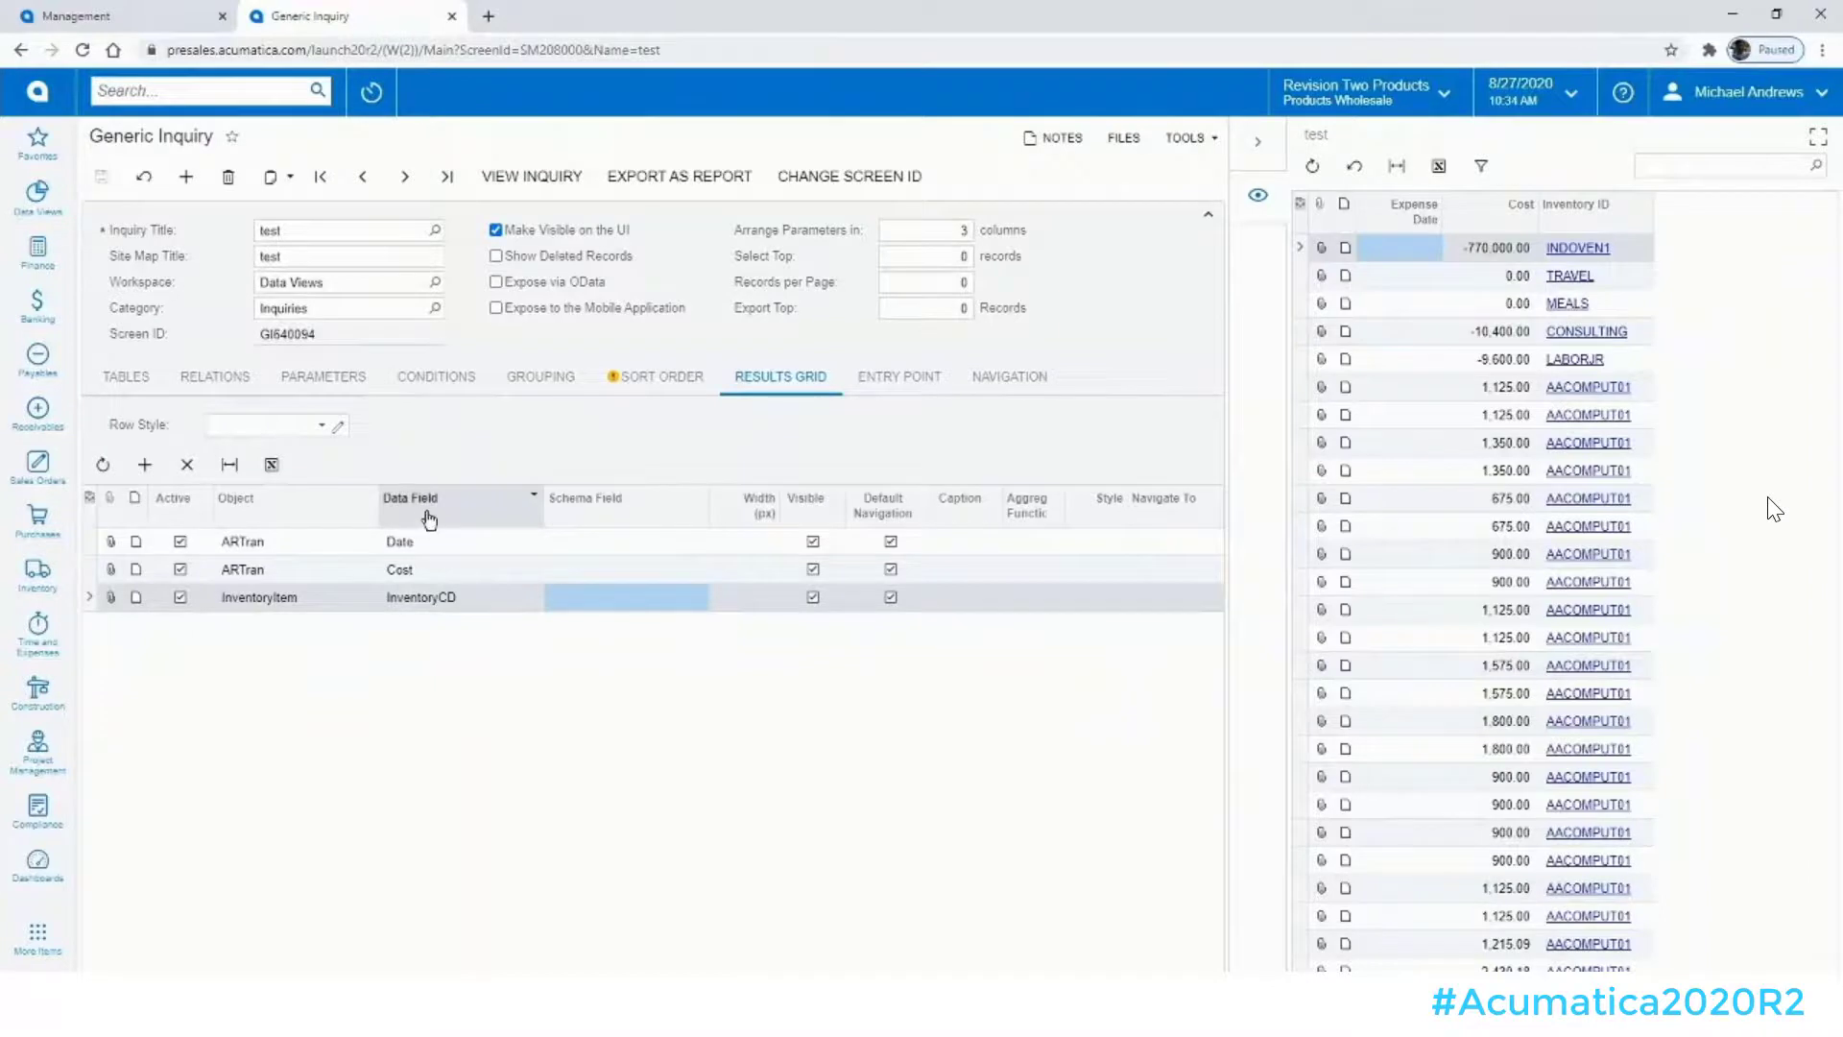
pyautogui.click(409, 546)
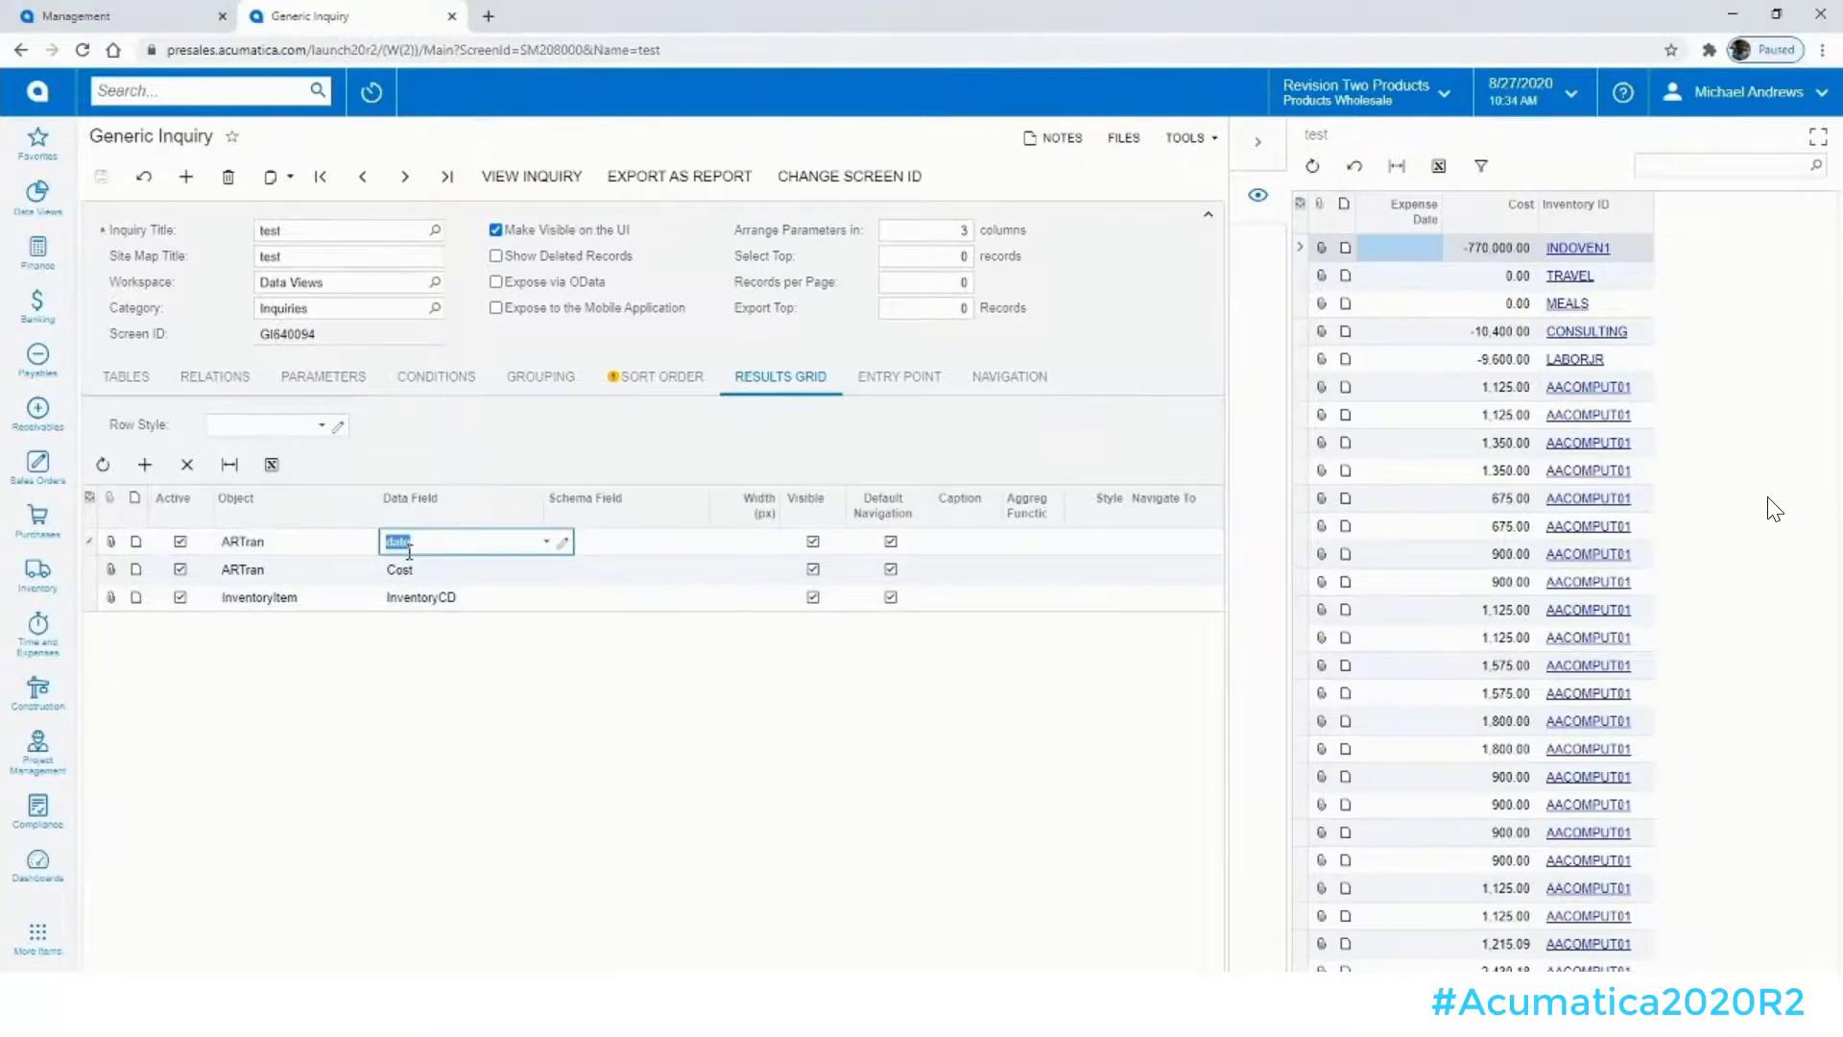
pyautogui.write('da')
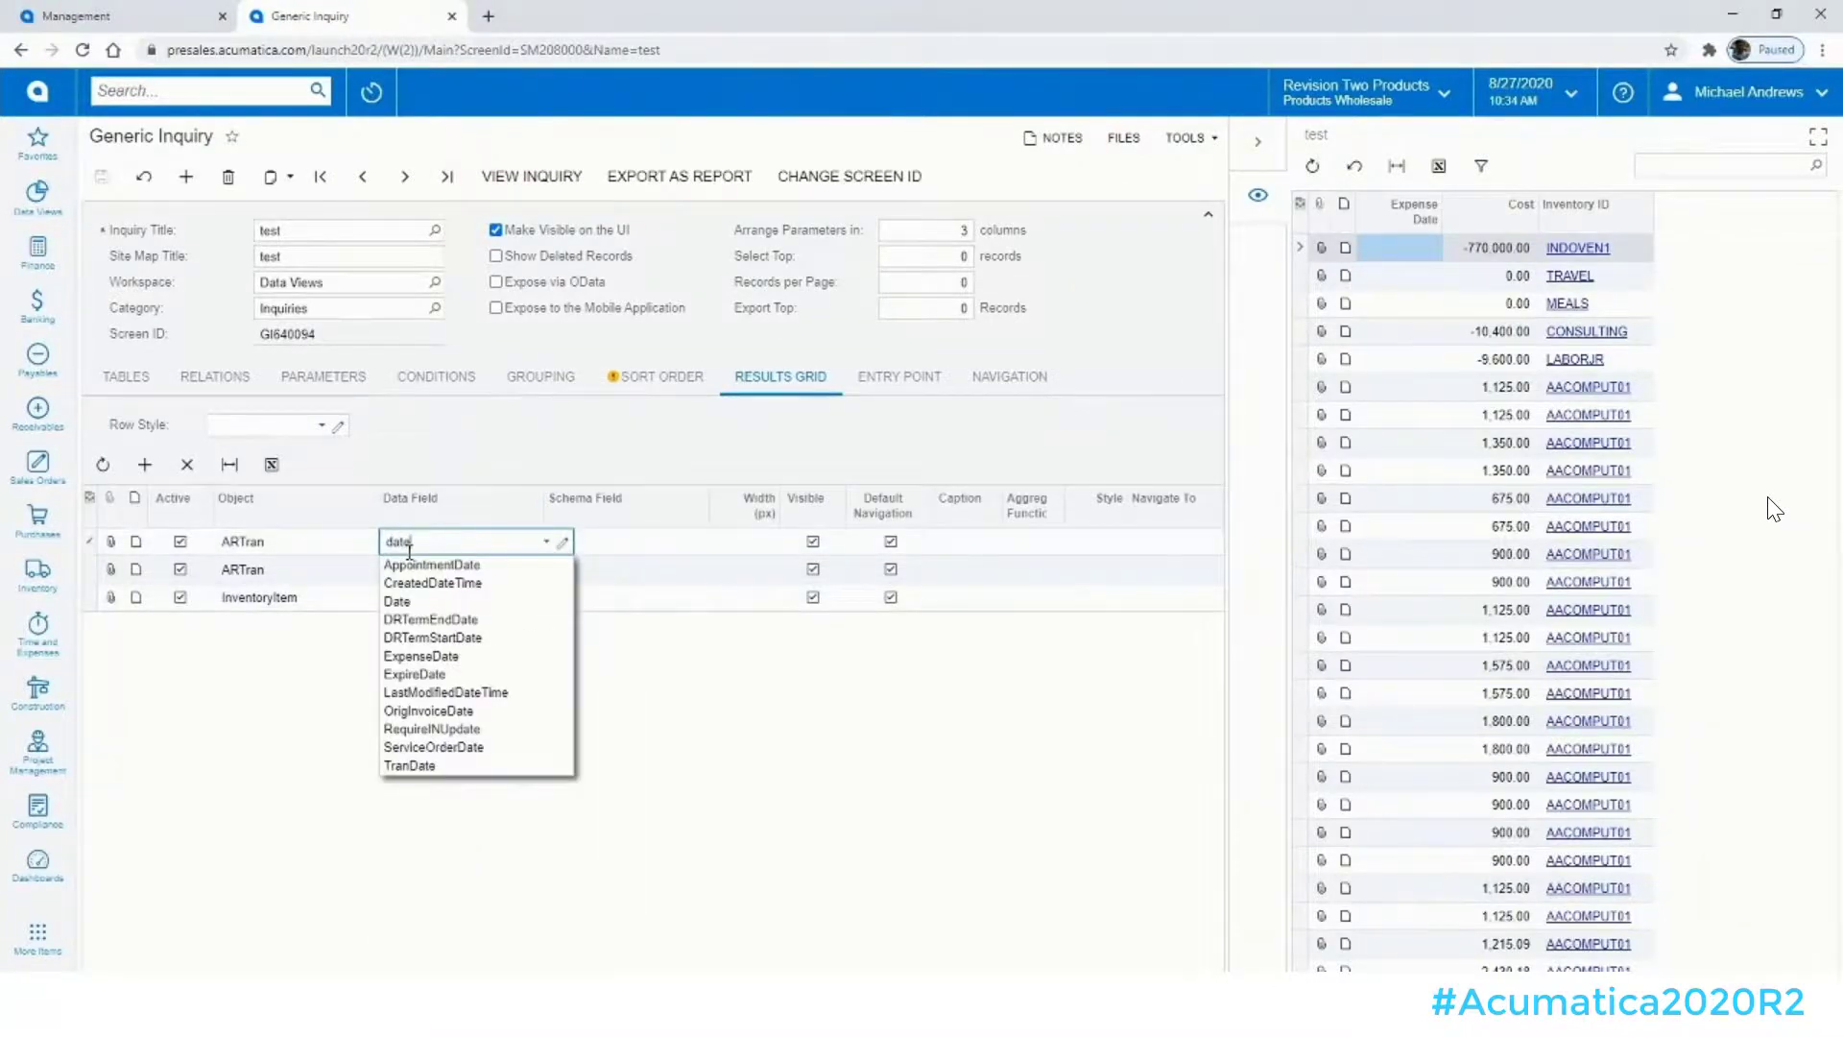
pyautogui.click(418, 767)
pyautogui.click(101, 177)
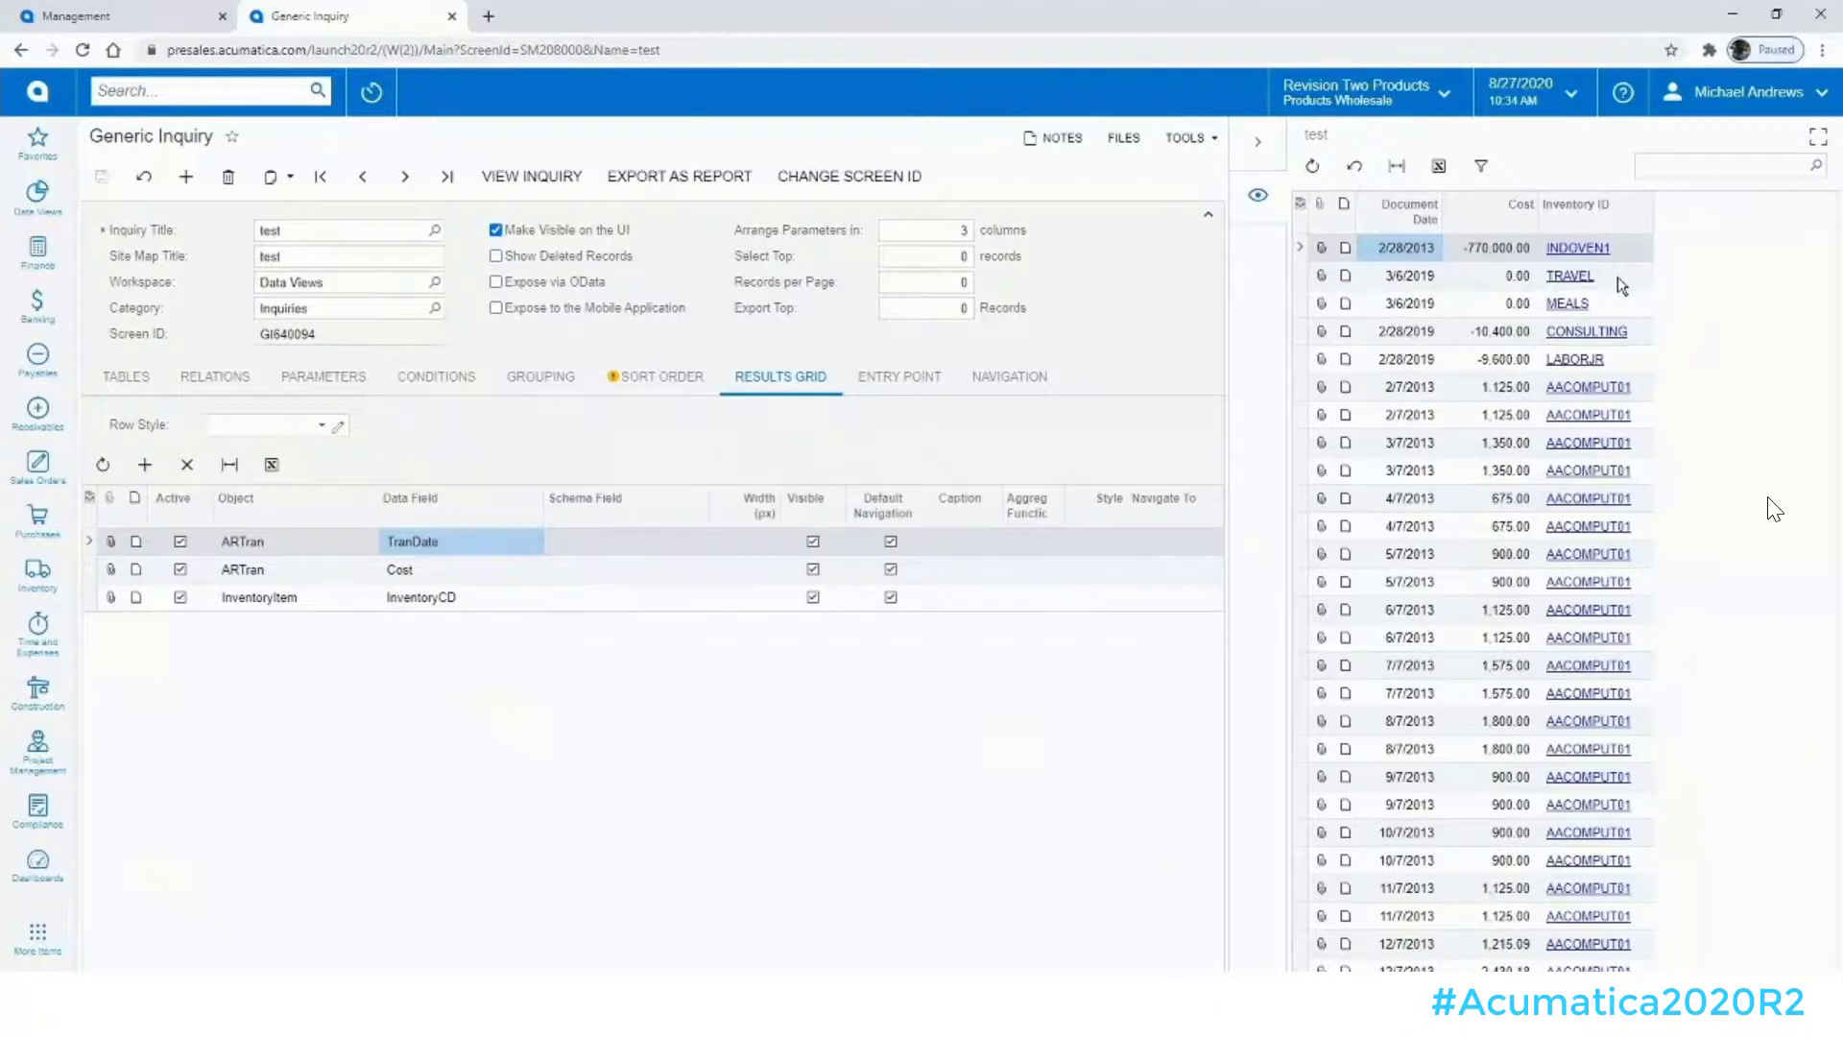
# Add a fourth results grid row with object InventoryItem and data field Descr.
pyautogui.click(336, 630)
pyautogui.click(410, 628)
pyautogui.write('des')
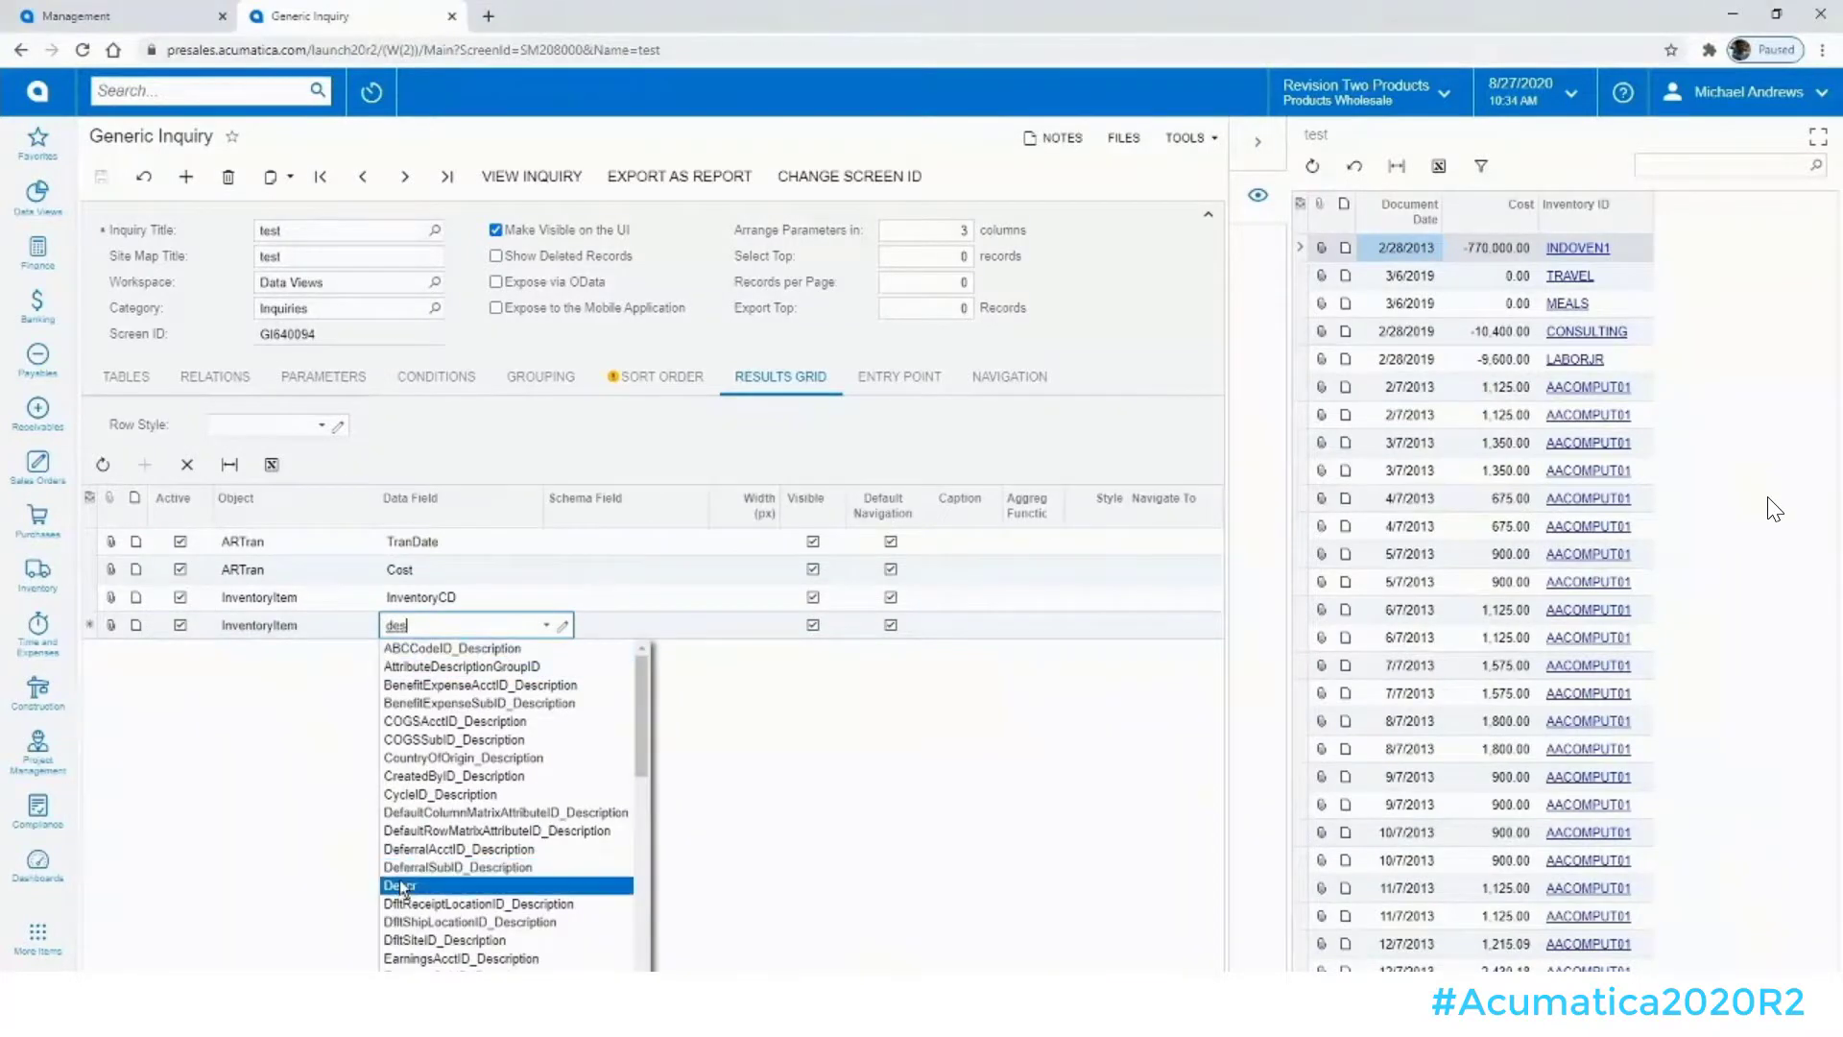
pyautogui.click(398, 885)
pyautogui.write('descr')
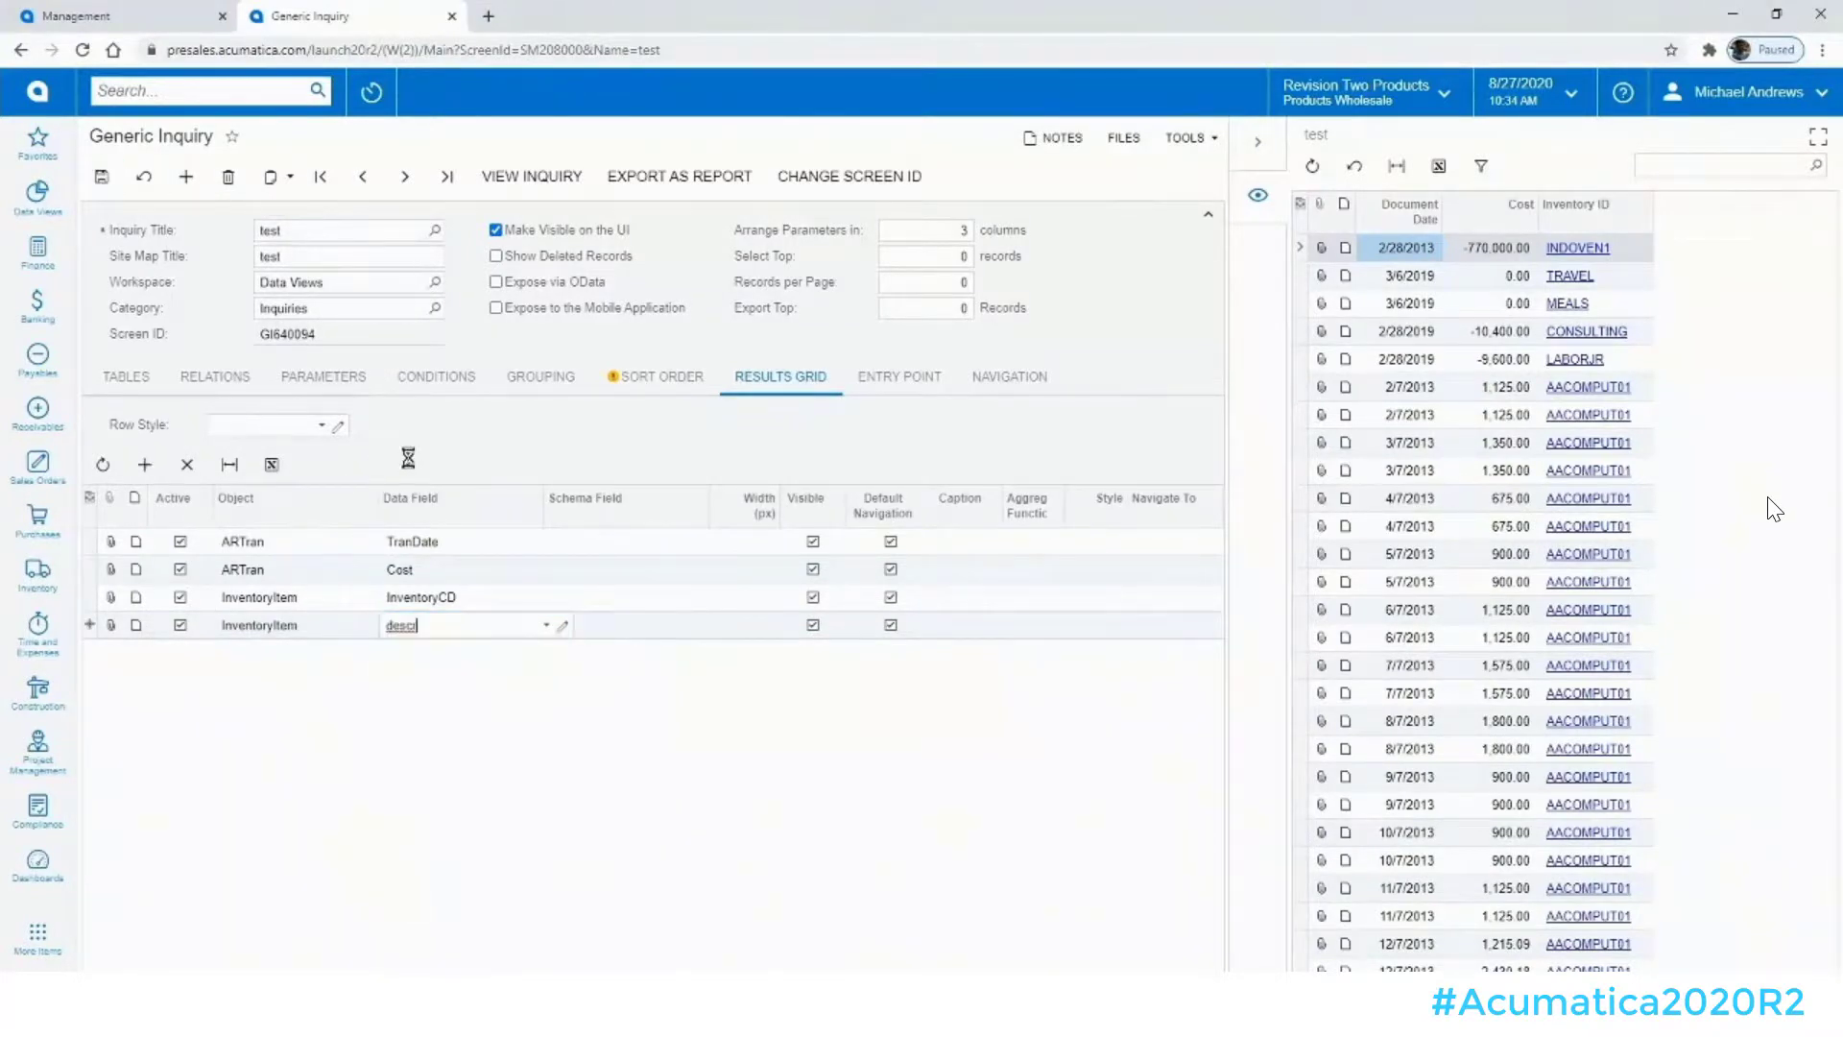